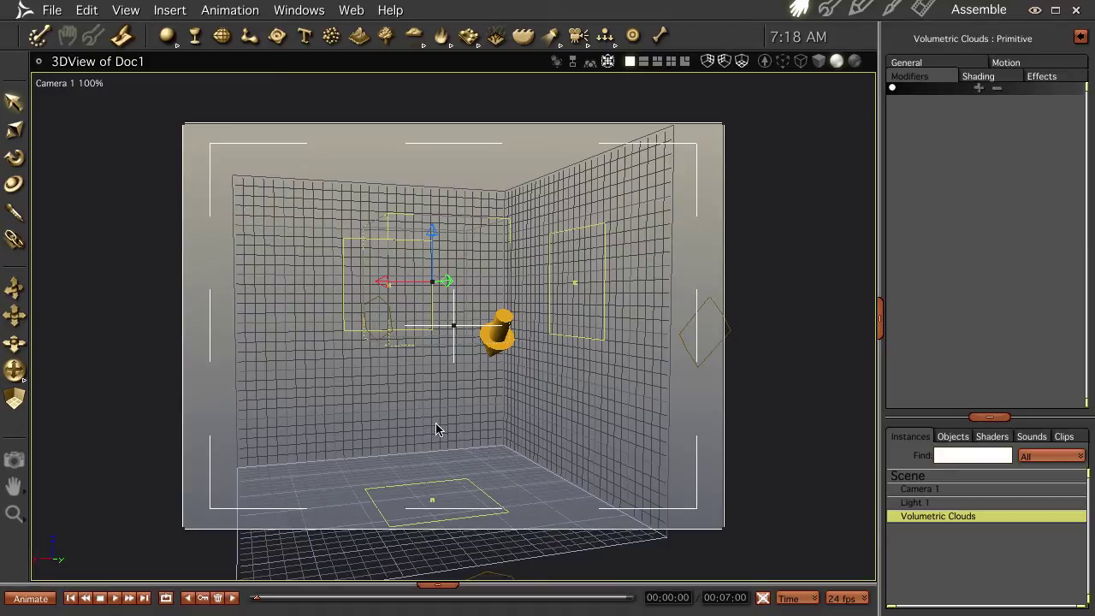
- Examine the volumetric cloud's shape and property settings, and its transform values in the scene
middle_drag(451, 439, 471, 457)
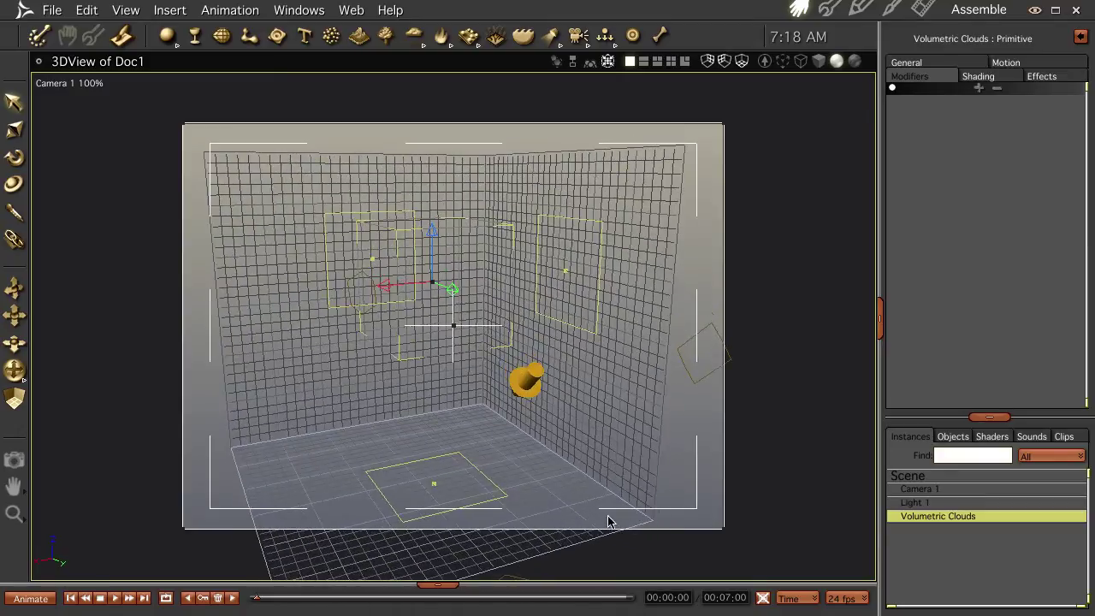
double_click(938, 515)
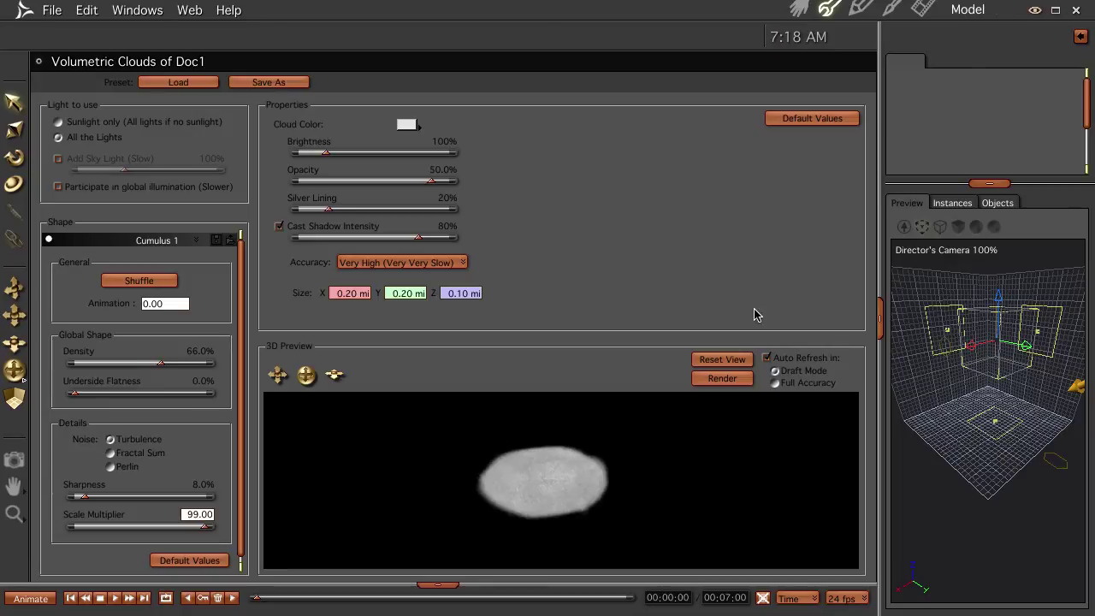
click(798, 11)
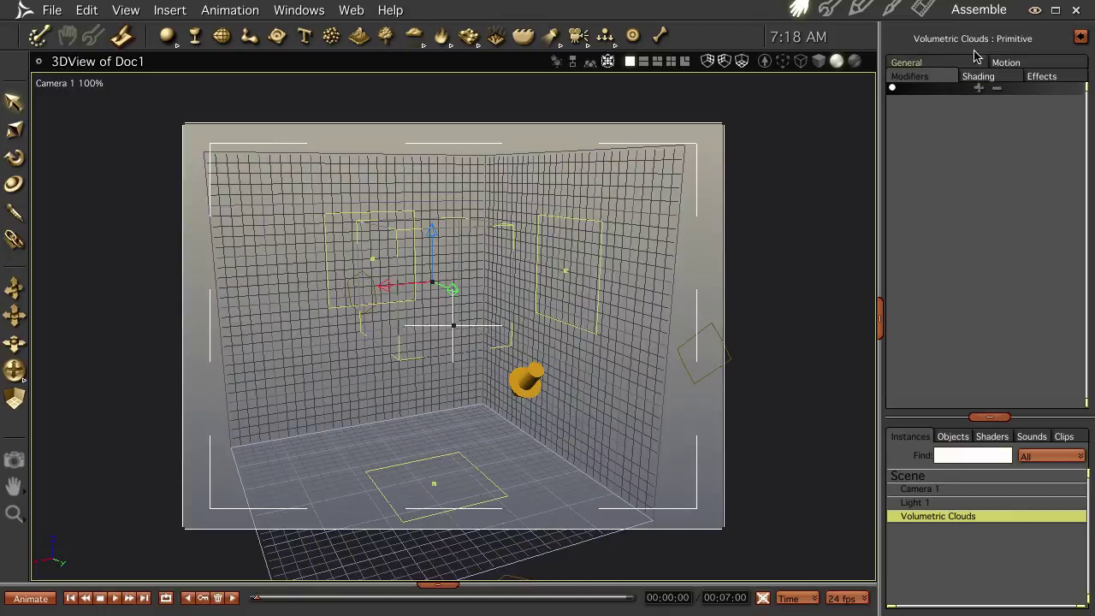
click(1006, 63)
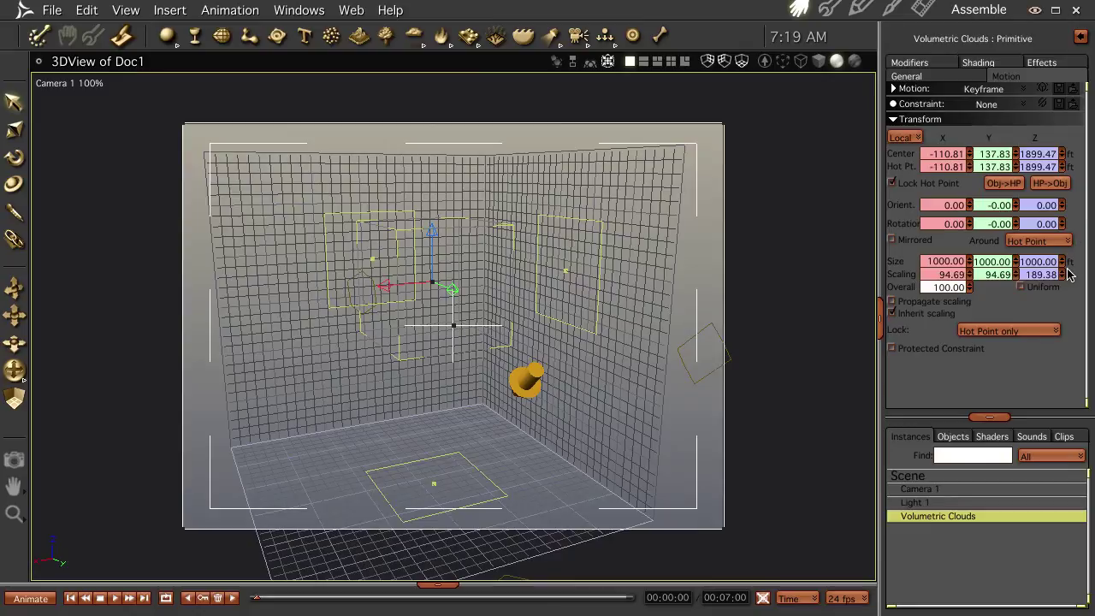
- Set the Z dimension in the volumetric cloud's own properties to 0.20 mi
double_click(936, 516)
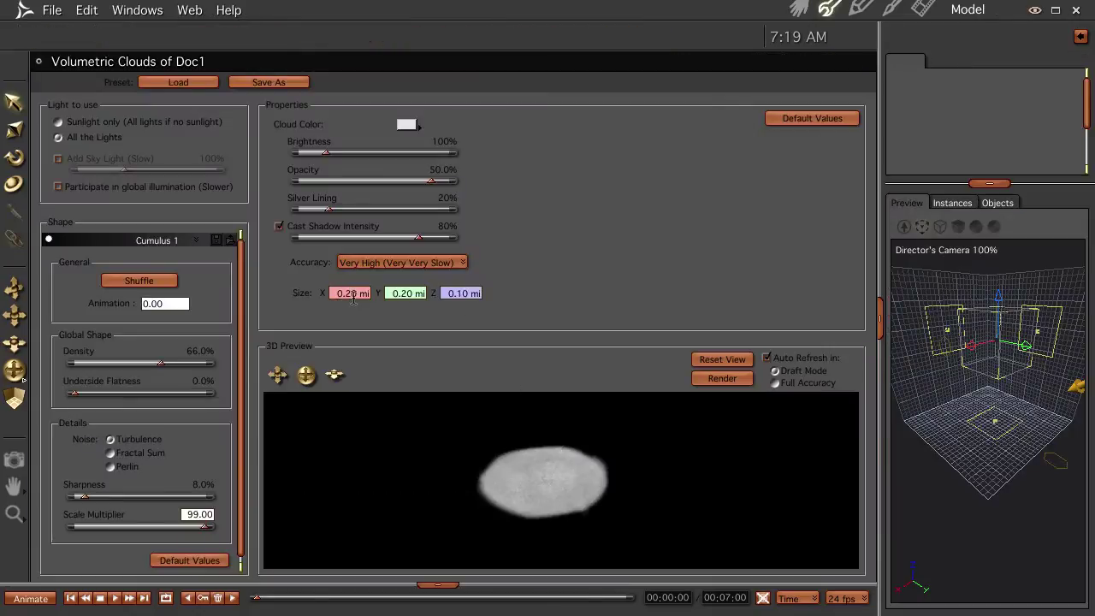
click(451, 292)
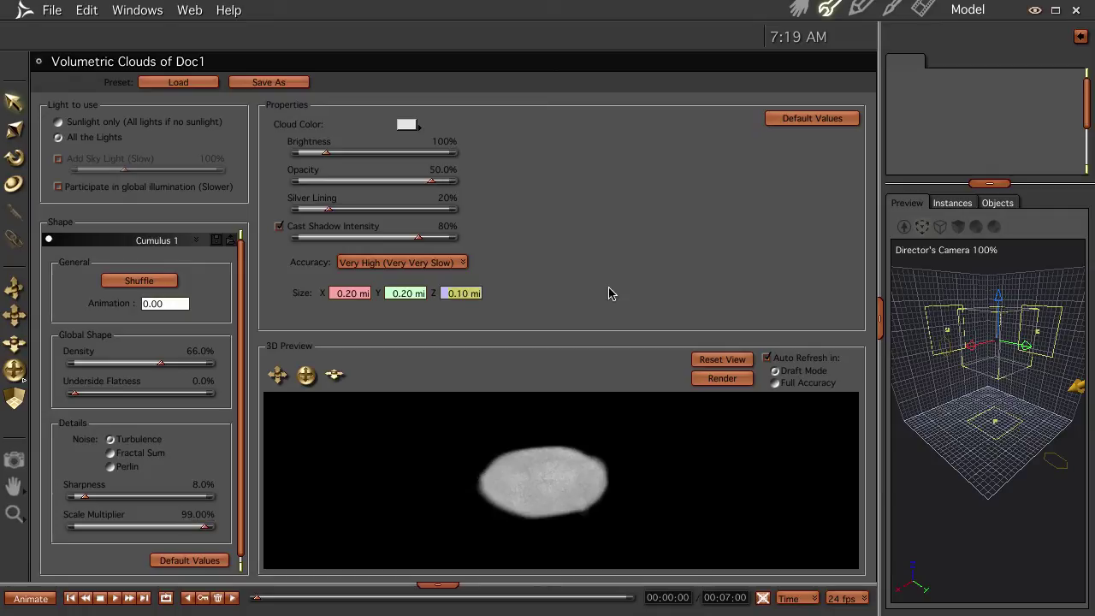
text(.20)
key(Return)
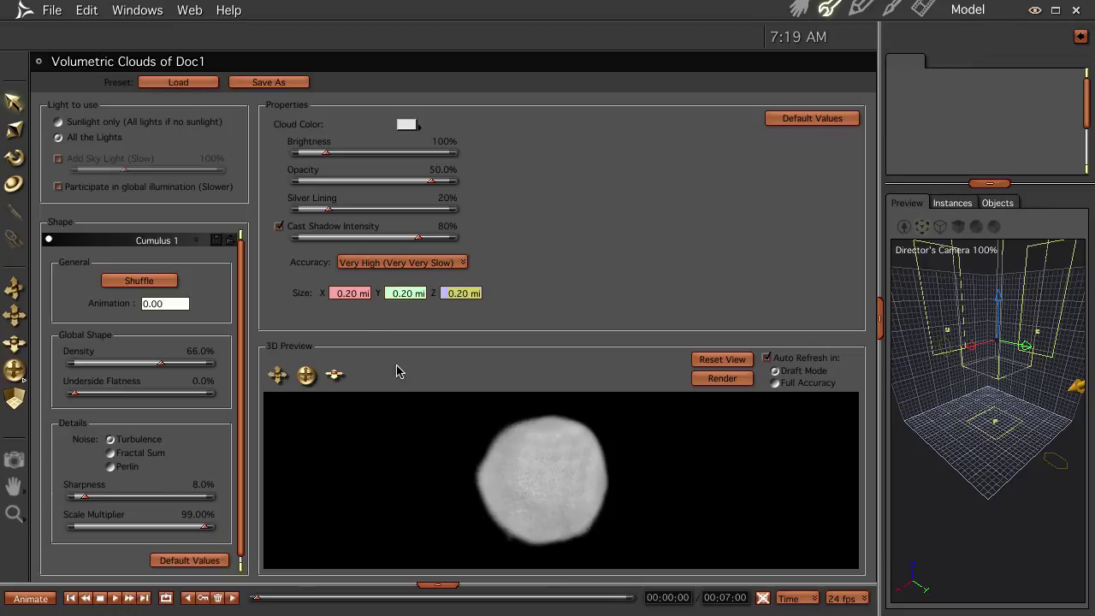
drag(305, 376, 305, 381)
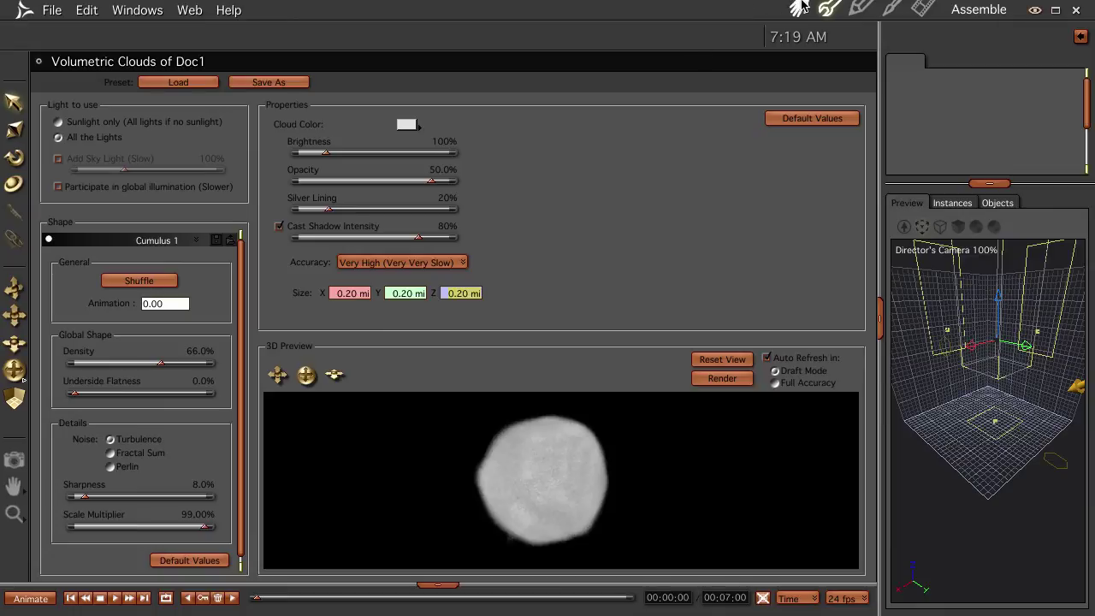
- Set the cloud's Z size to 1000 ft in its scene transform and render the scene
click(800, 8)
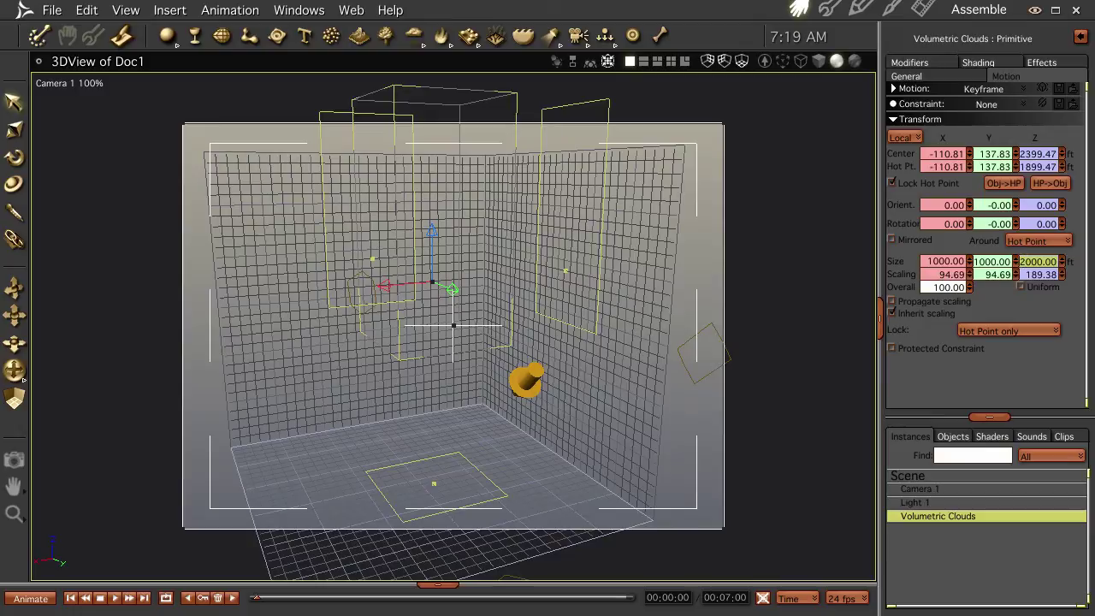
text(1000)
key(Return)
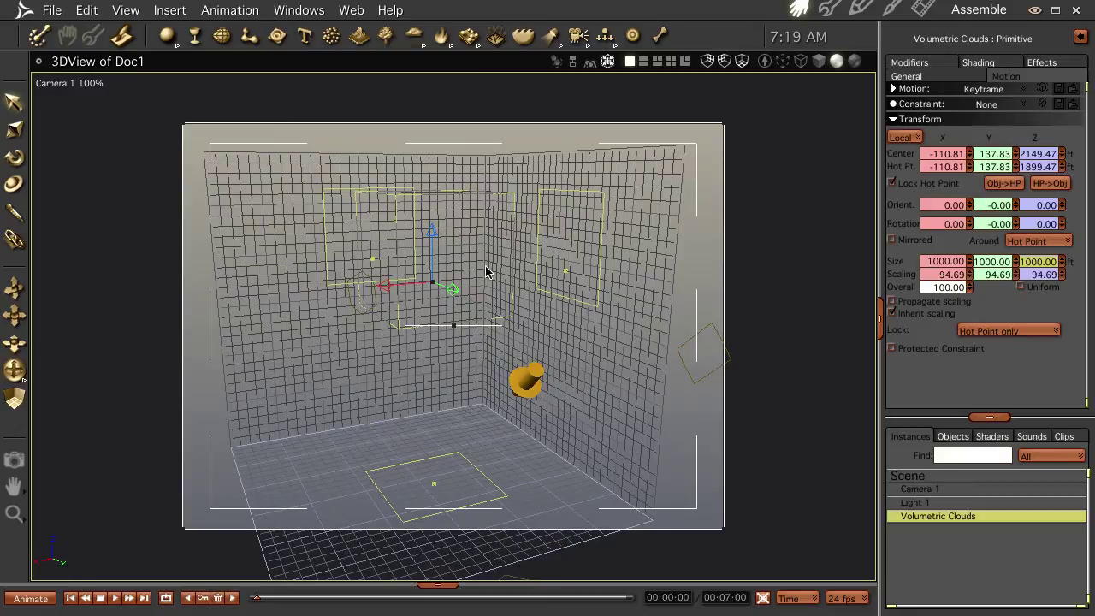
key(ctrl+r)
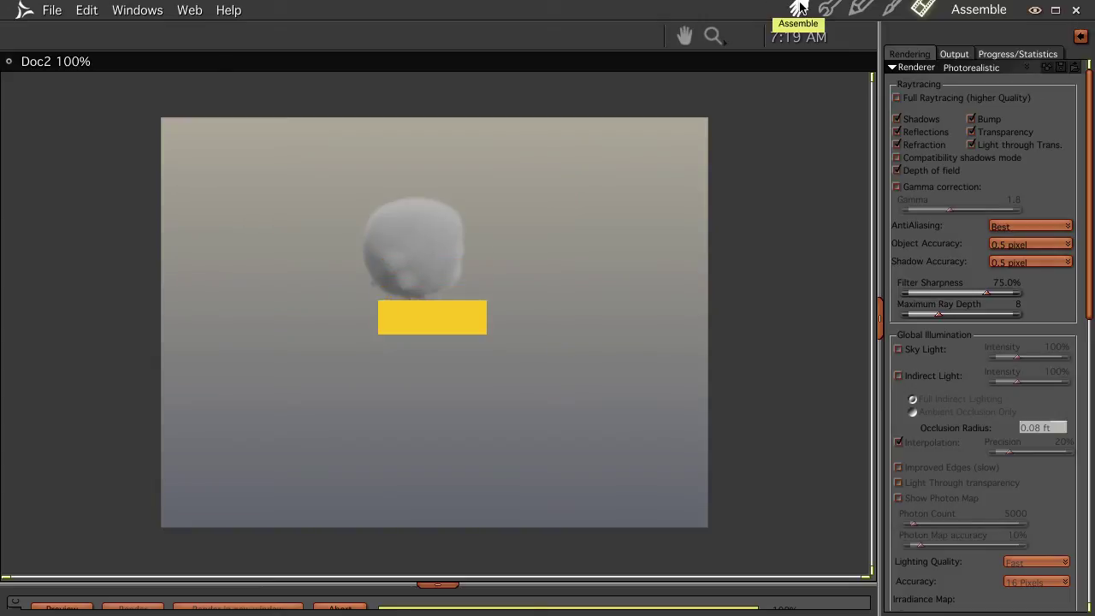
click(798, 8)
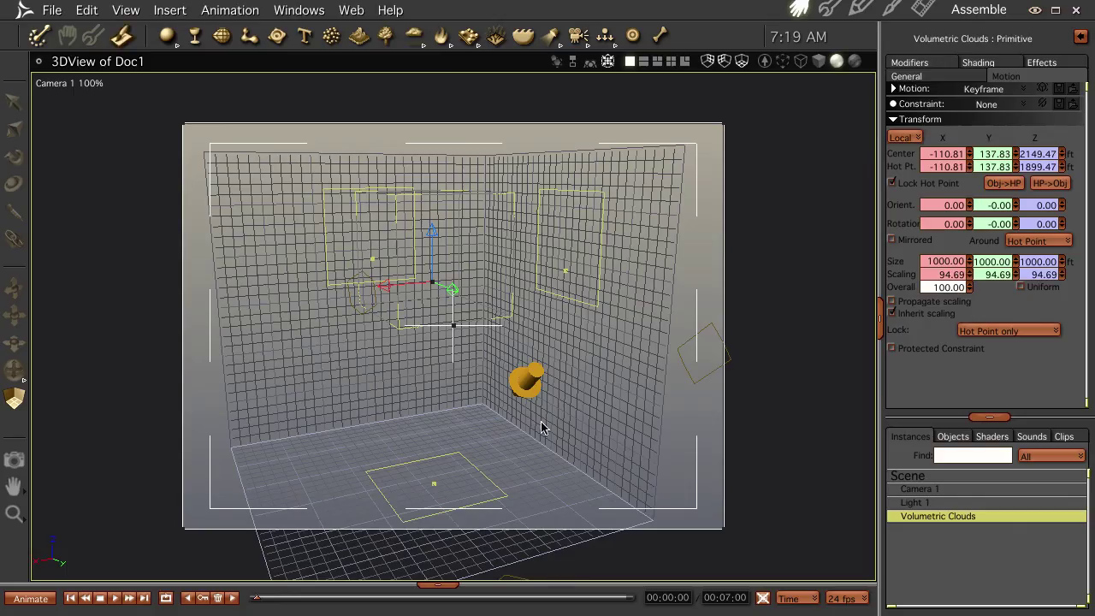
- Lower the volumetric cloud's accuracy to Poor (Fast) and render the scene to check its look
double_click(935, 517)
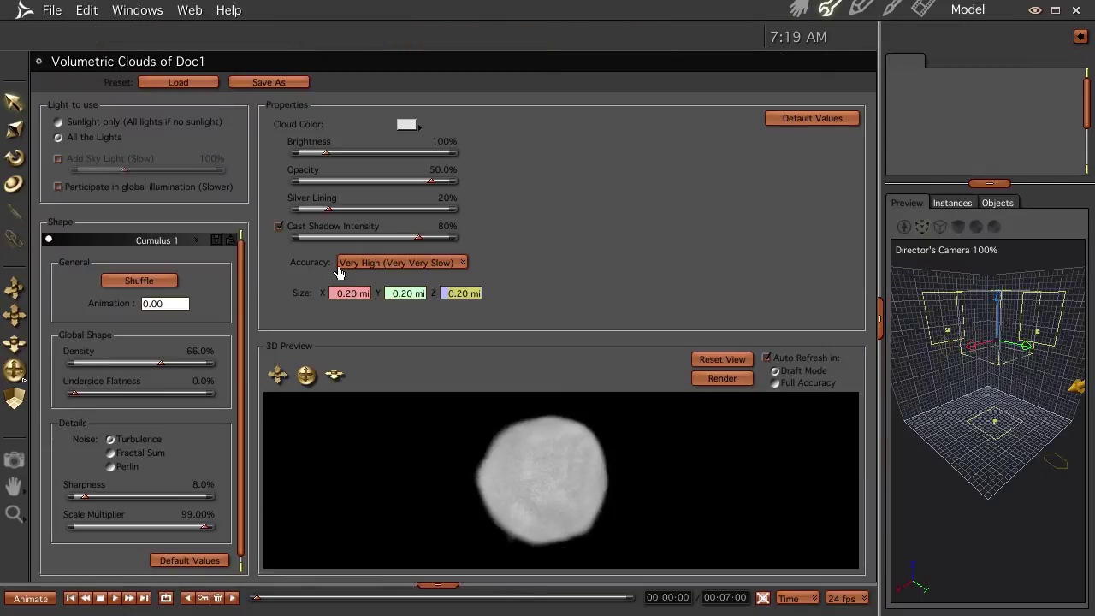
click(437, 270)
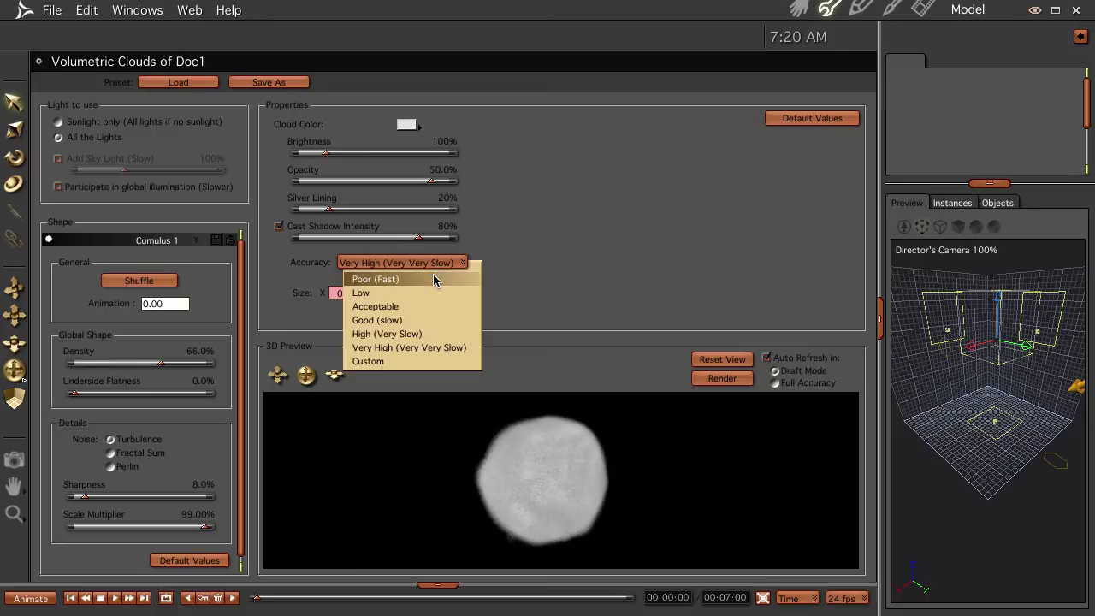
click(434, 279)
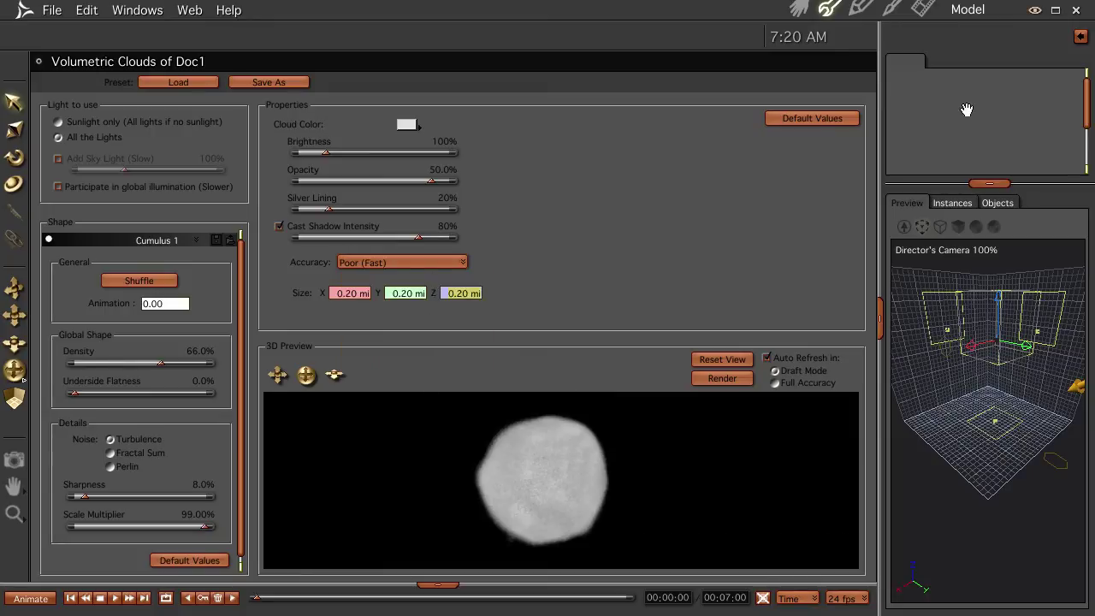
click(797, 7)
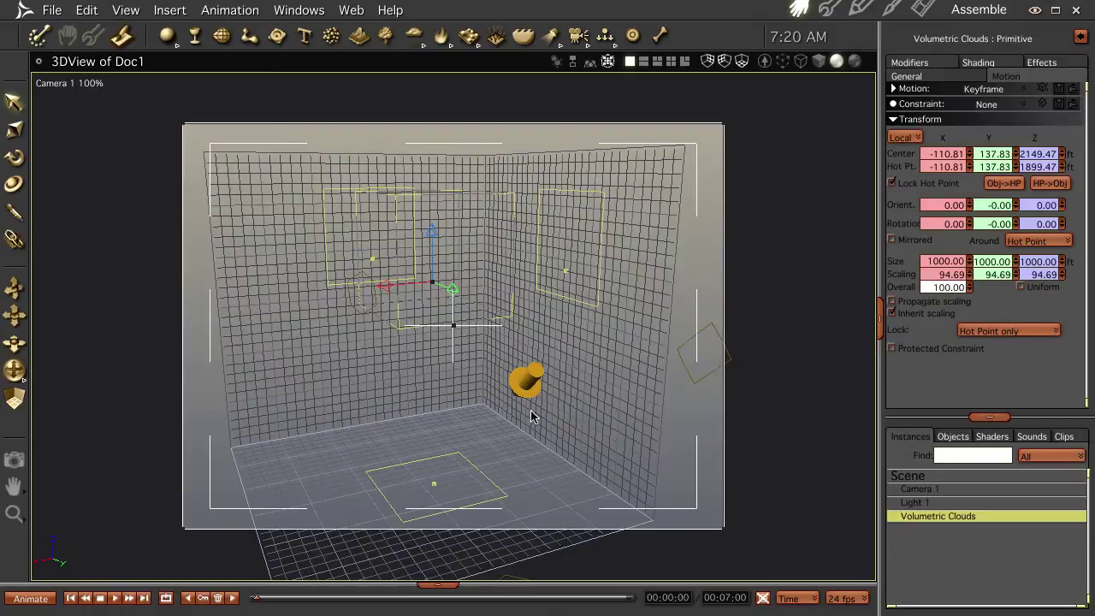
key(ctrl+r)
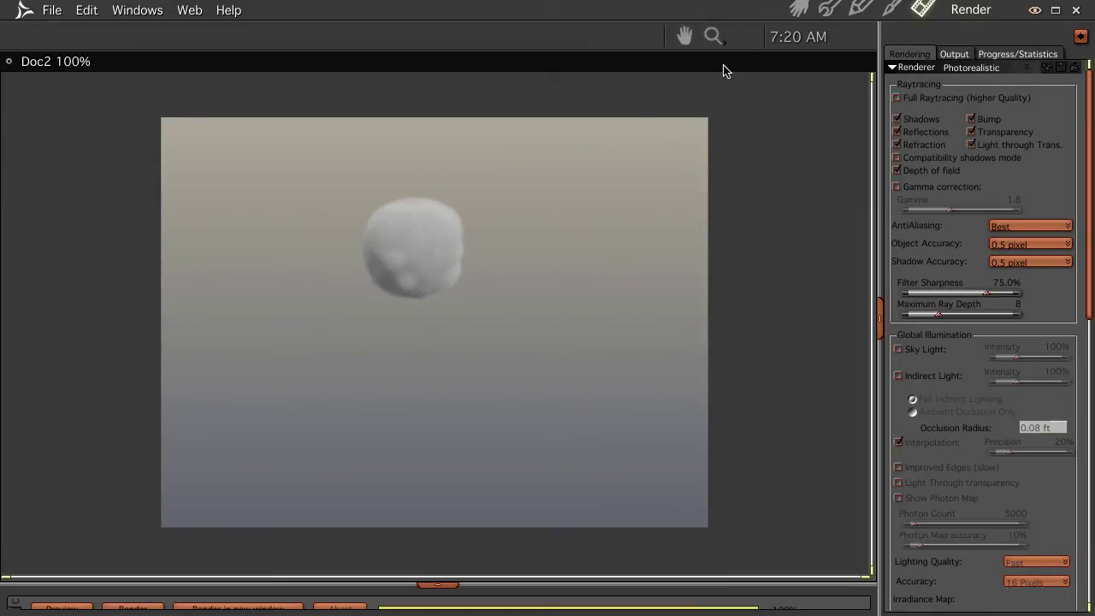
click(797, 9)
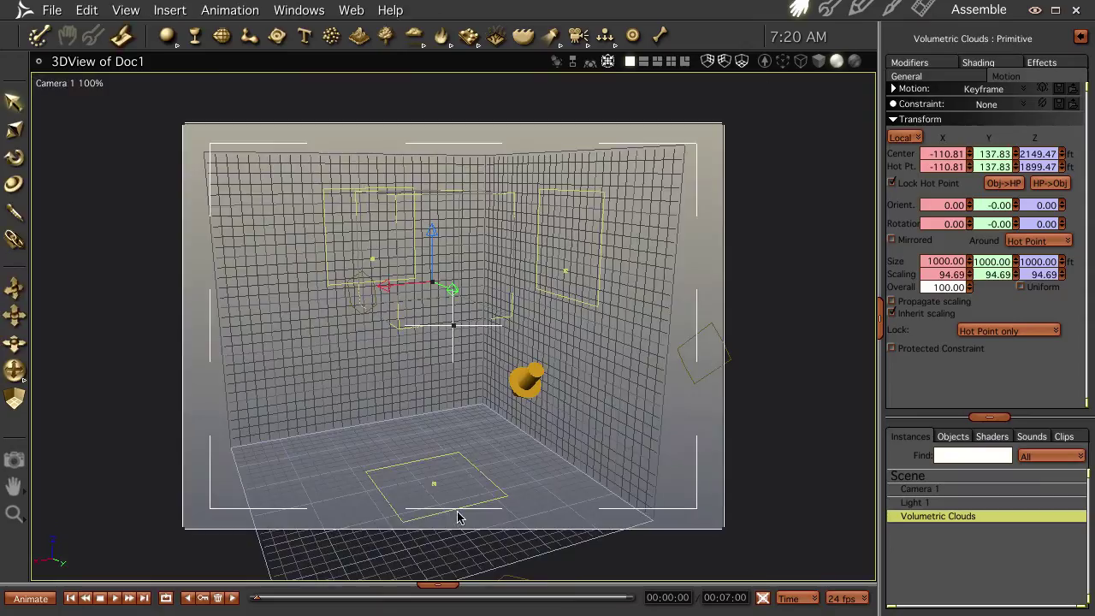
double_click(939, 516)
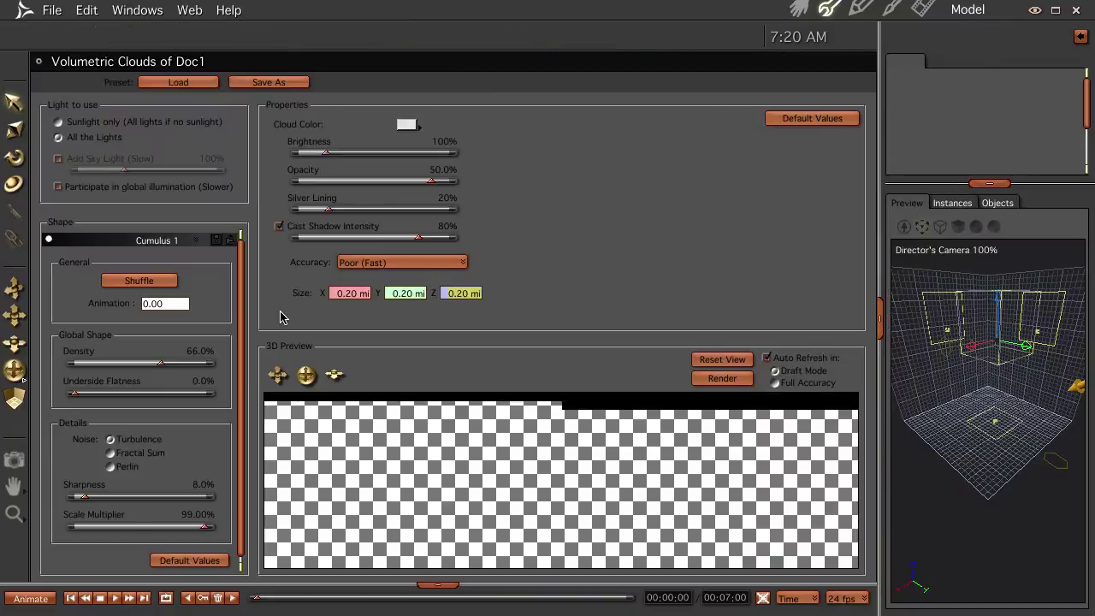
click(391, 264)
click(515, 222)
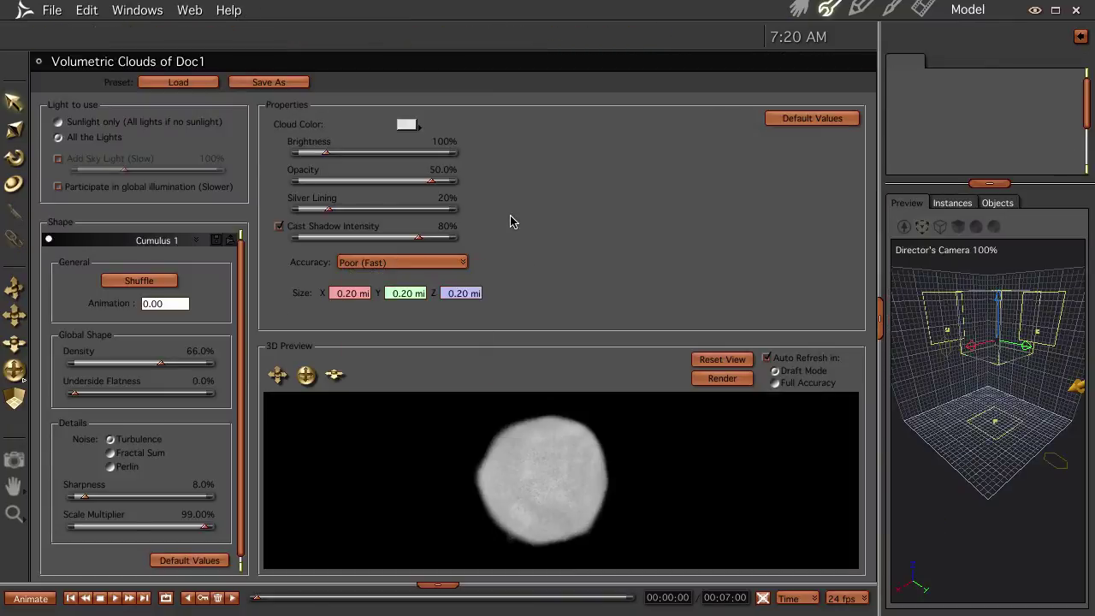
click(798, 19)
- Bring the camera closer to the cloud and render the scene from the new view
middle_drag(410, 456, 405, 356)
middle_drag(520, 316, 533, 385)
key(ctrl+r)
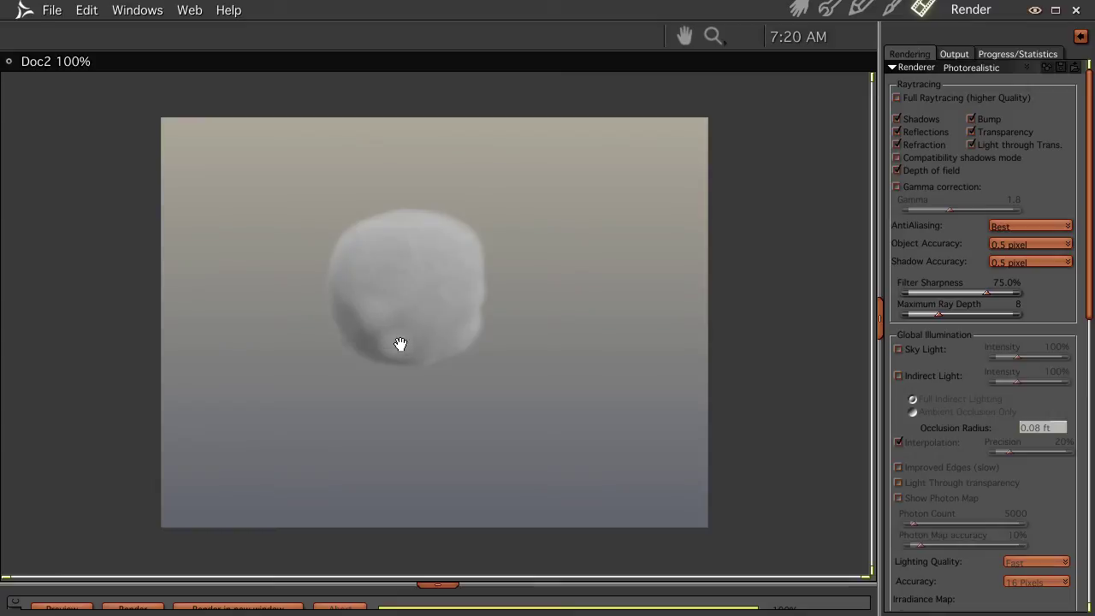
click(798, 9)
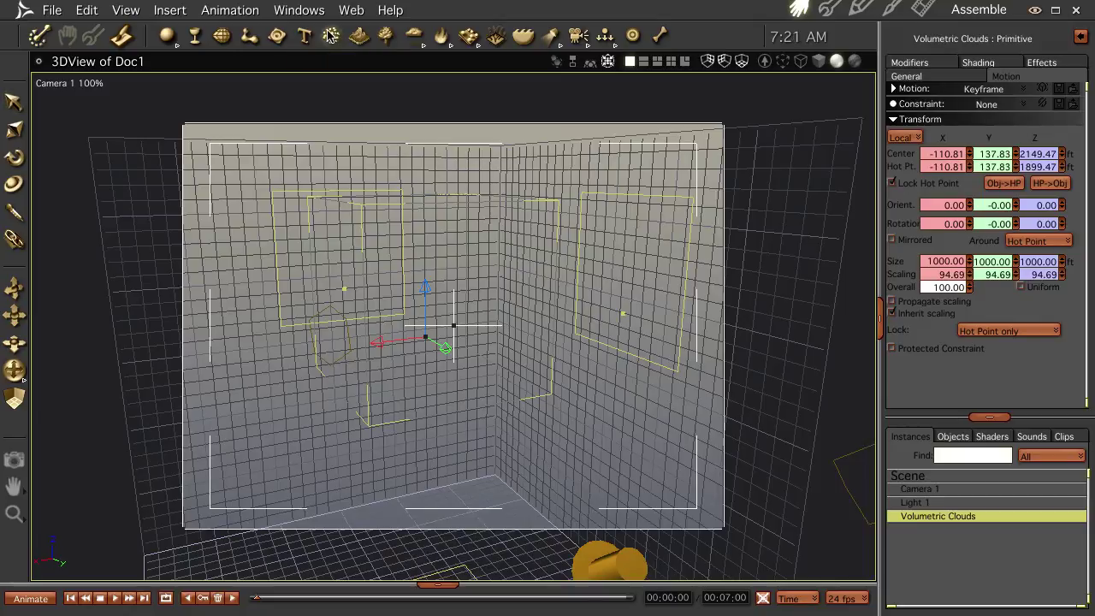
- Place a particle emitter on the floor of the scene and set its particle shape to Objects
click(344, 560)
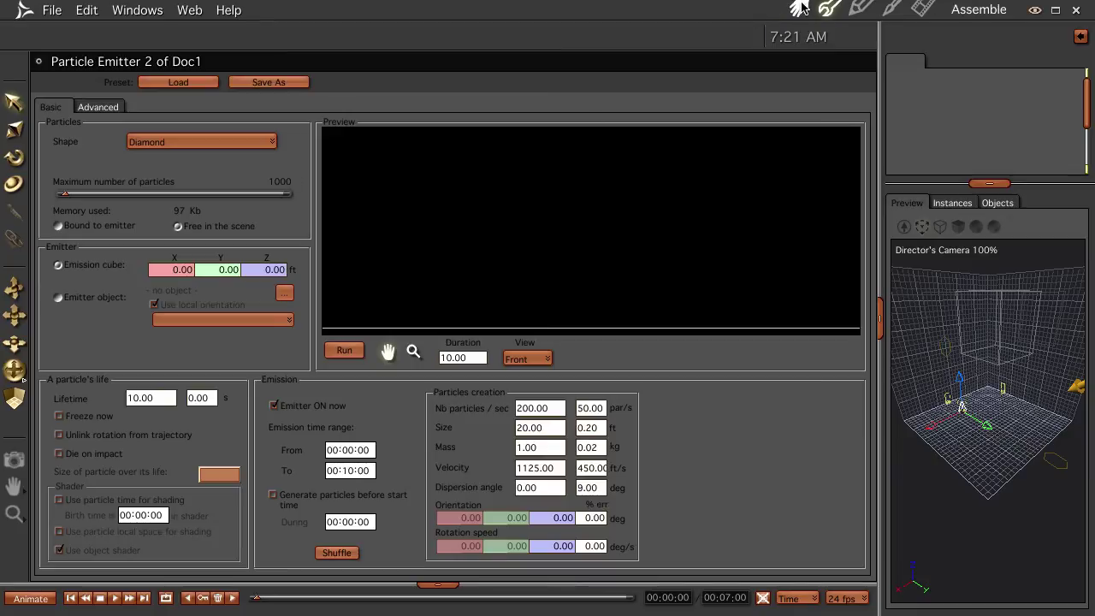
click(188, 144)
click(195, 254)
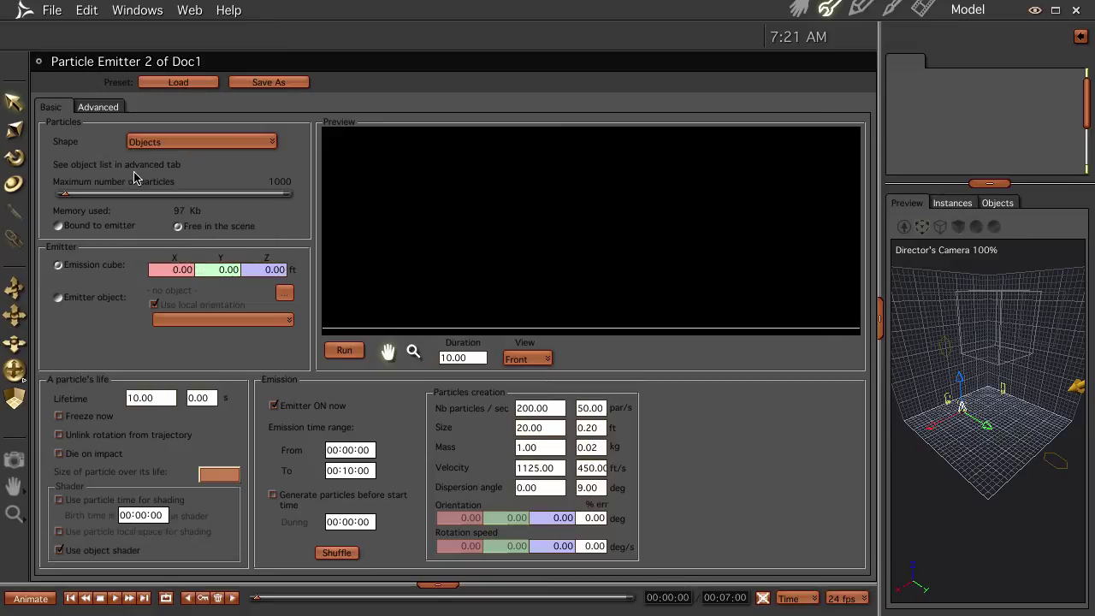
- Add Volumetric Clouds as the object replicated by the particle emitter
click(106, 109)
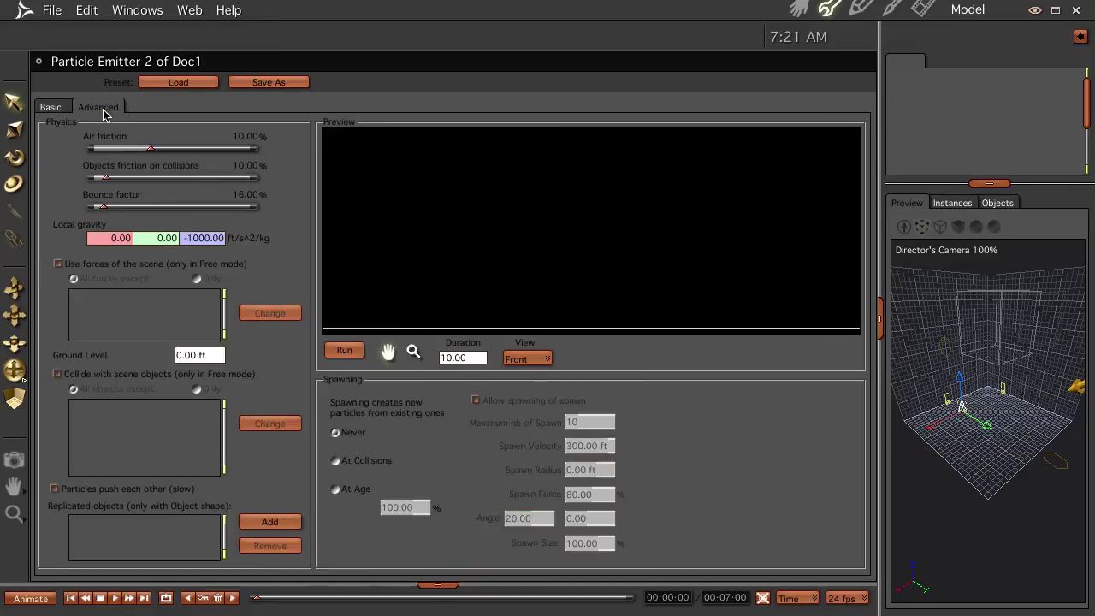
click(269, 520)
click(497, 231)
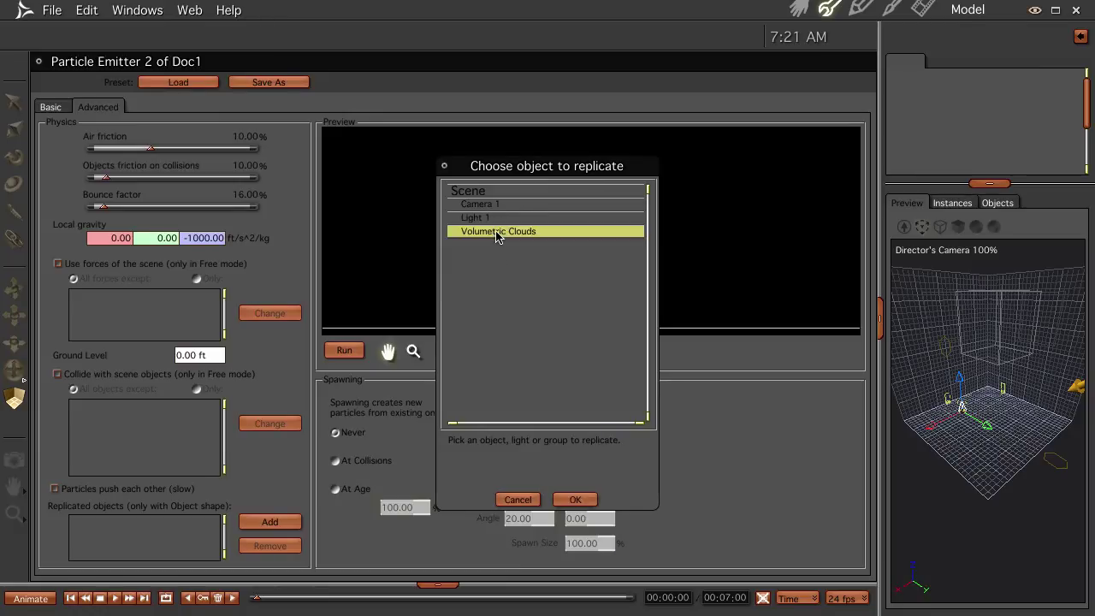
click(574, 499)
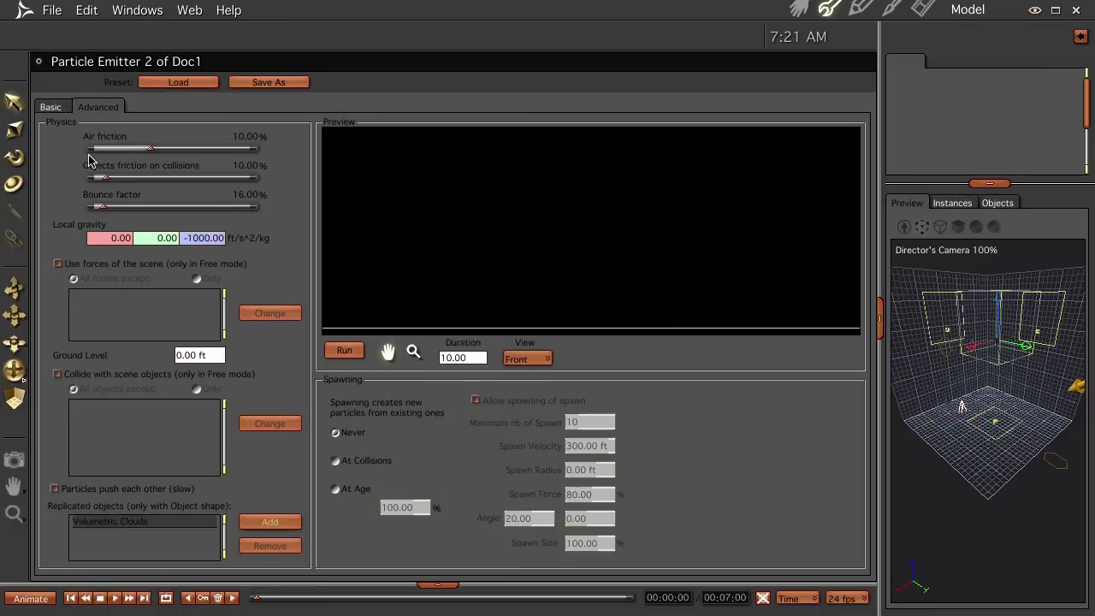
- Set the X dimension of the emitter's emission cube to 1000 ft
click(50, 107)
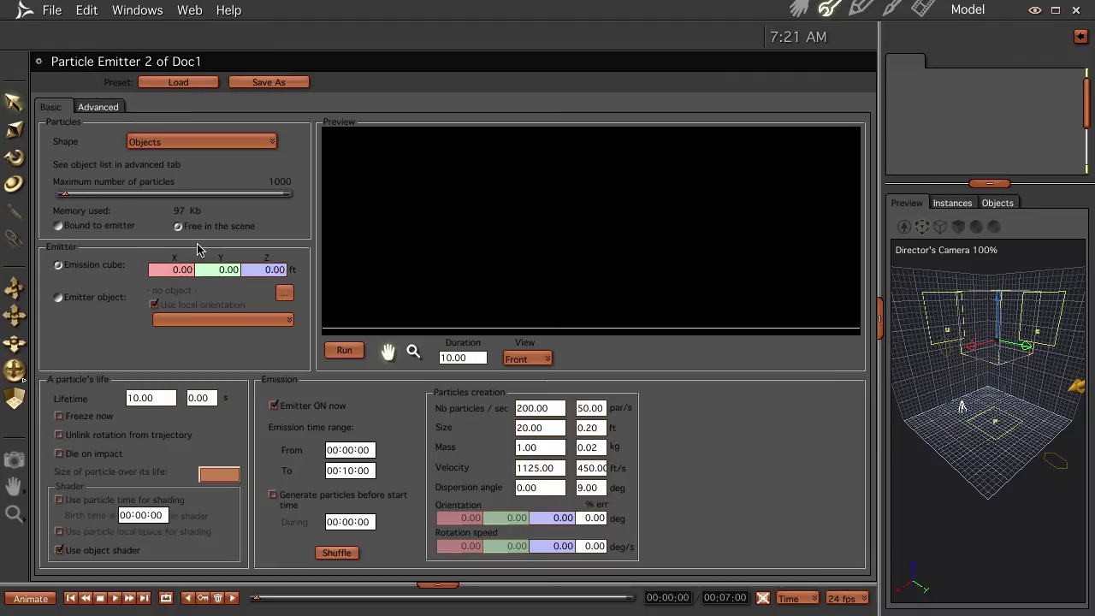
click(163, 266)
text(1000)
key(Return)
- Shape the particle size-over-life curve as a straight ramp from zero at birth to full size at the end
click(218, 473)
drag(446, 200, 446, 413)
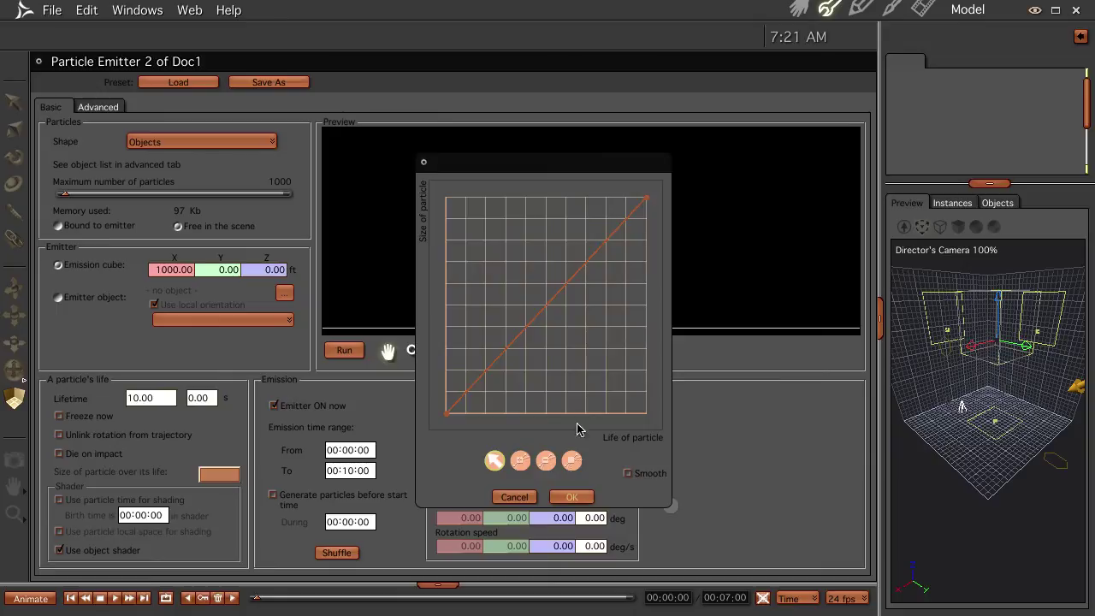
click(569, 496)
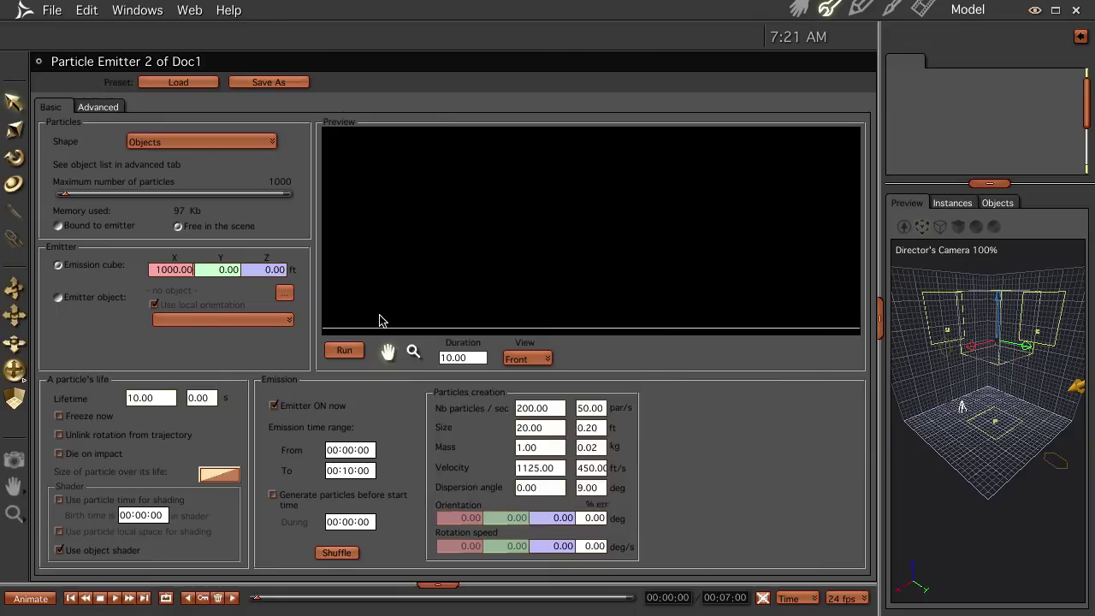
- Set the emission rate to 10 particles per second with a variation of 0
click(560, 407)
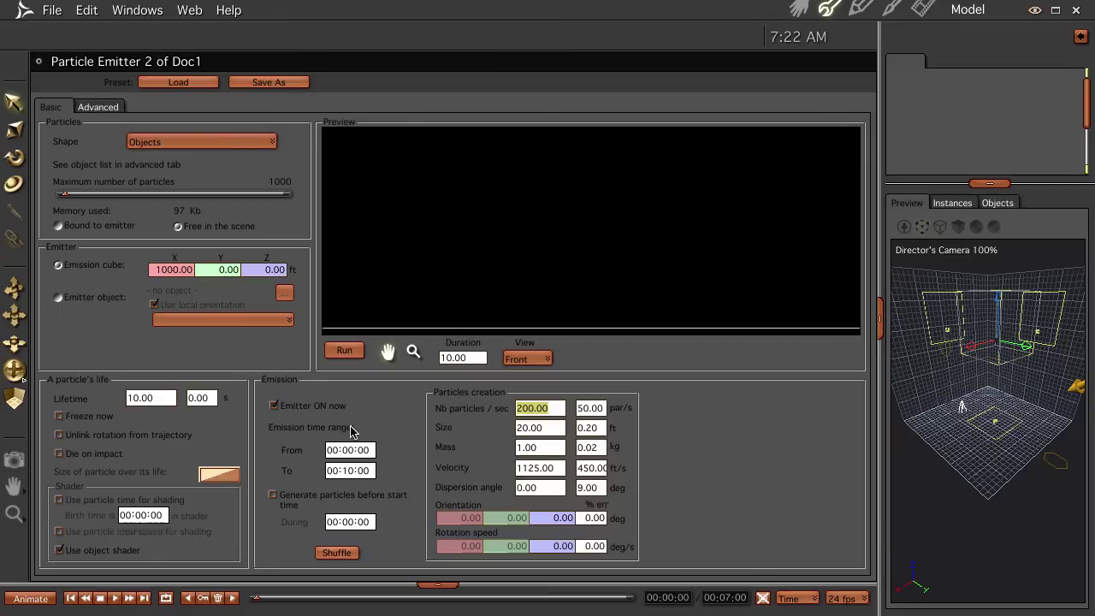
text(10)
key(Return)
click(579, 408)
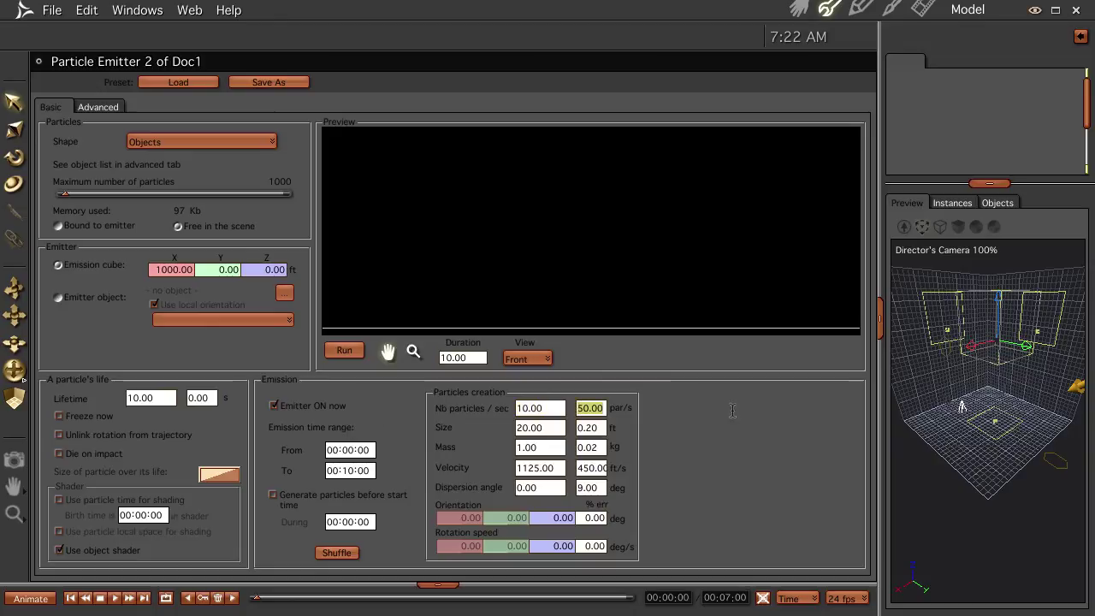
text(0)
key(Return)
- Set the particle size to 1 ft and the particle velocity to 3000 ft/s
click(557, 428)
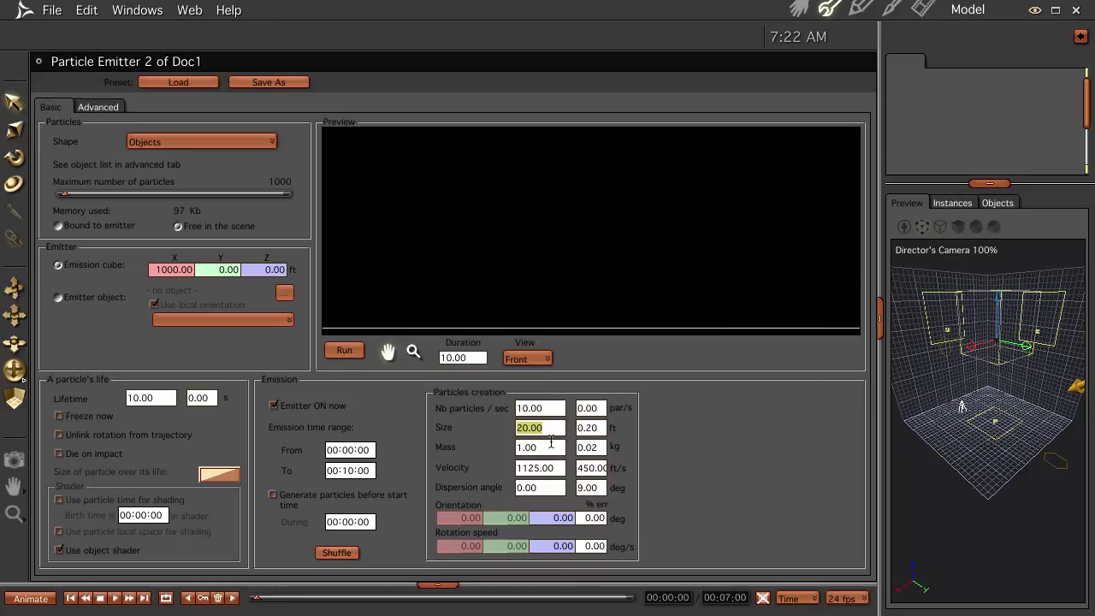
text(1)
key(Return)
click(556, 469)
text(3000)
key(Return)
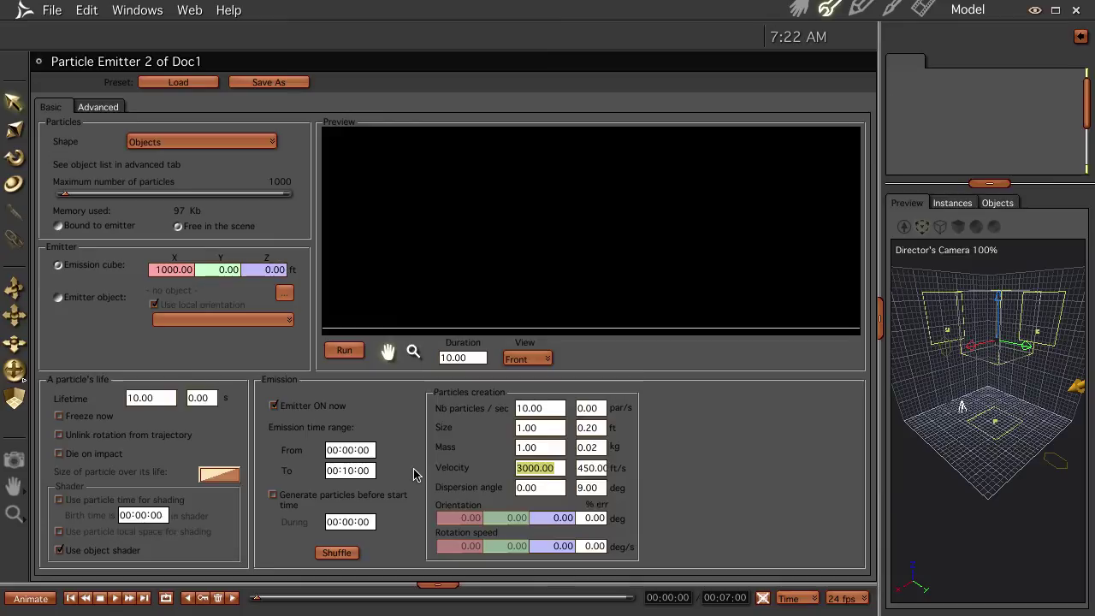
- Set the particle velocity variation to 0 ft/s and enable generating particles before the start time
click(580, 469)
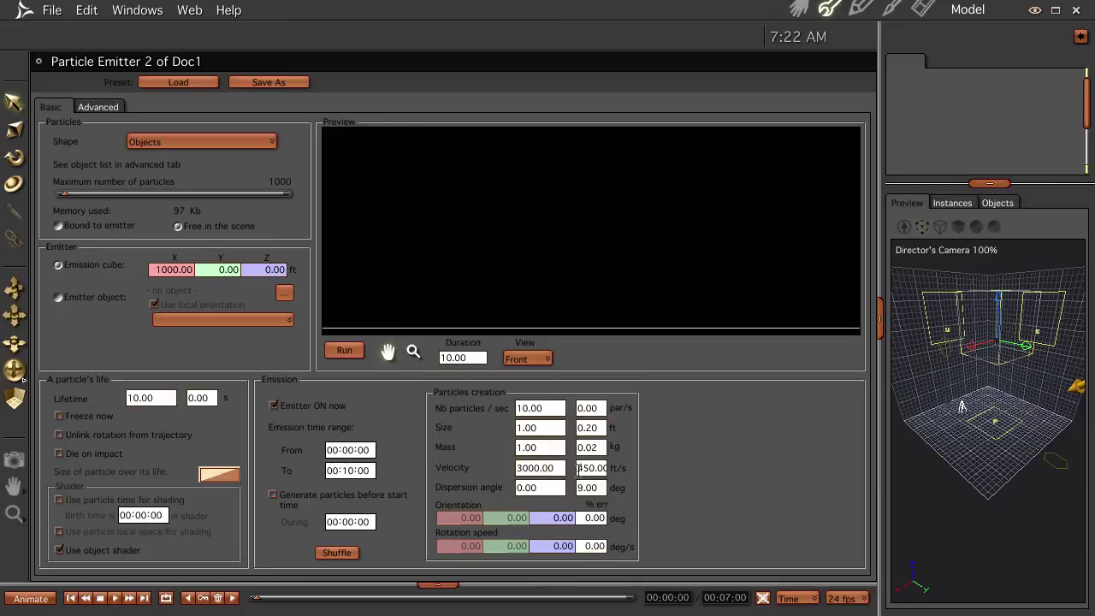
text(00)
key(Return)
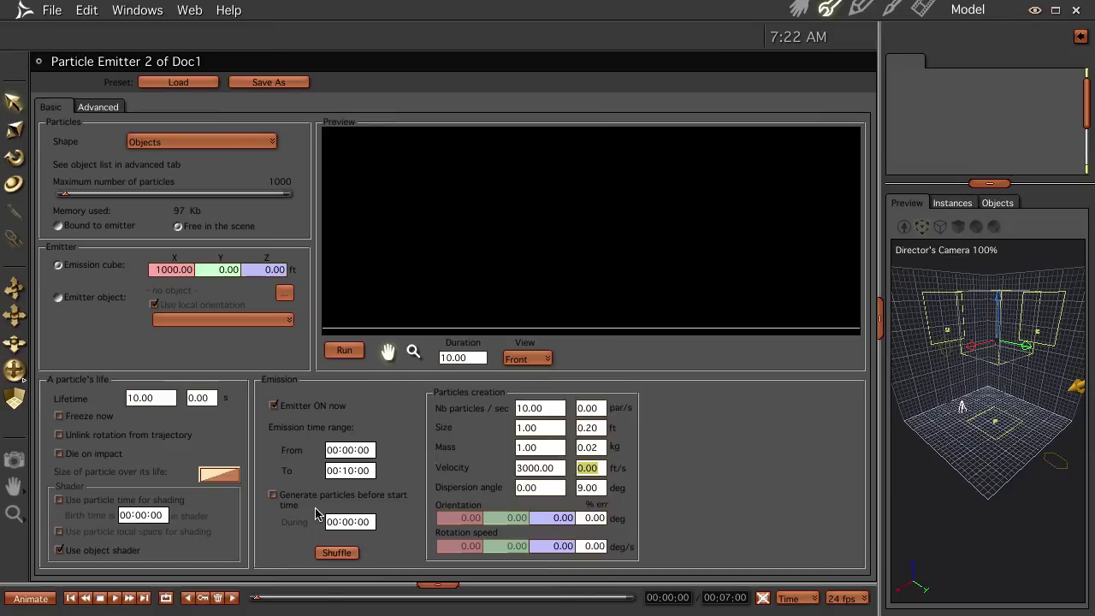
click(274, 495)
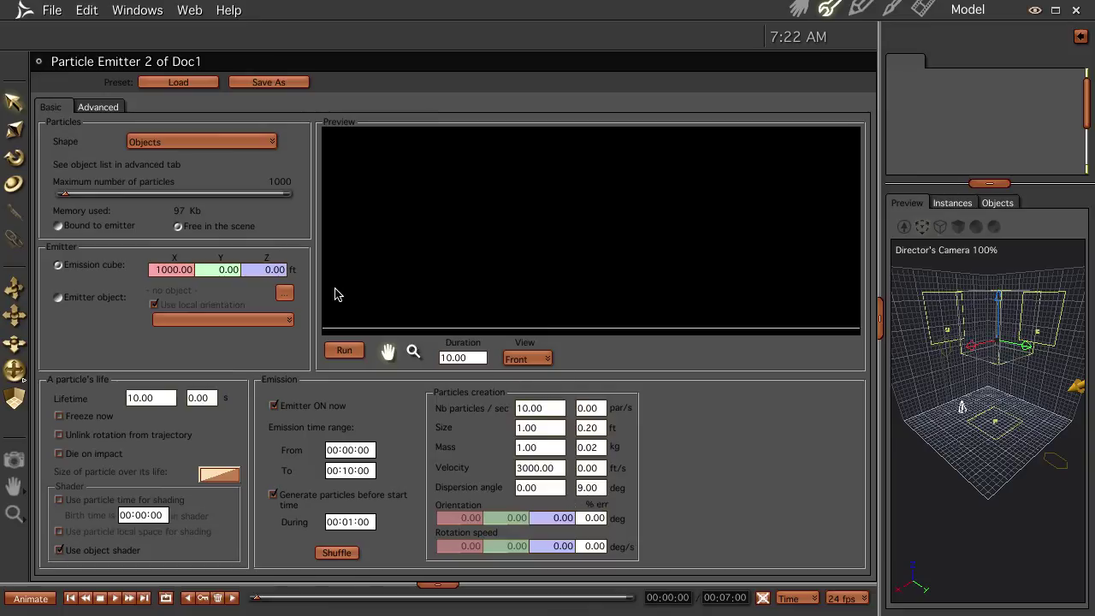
- Set the emitter's local gravity on Z to 0 and return to the scene
click(96, 109)
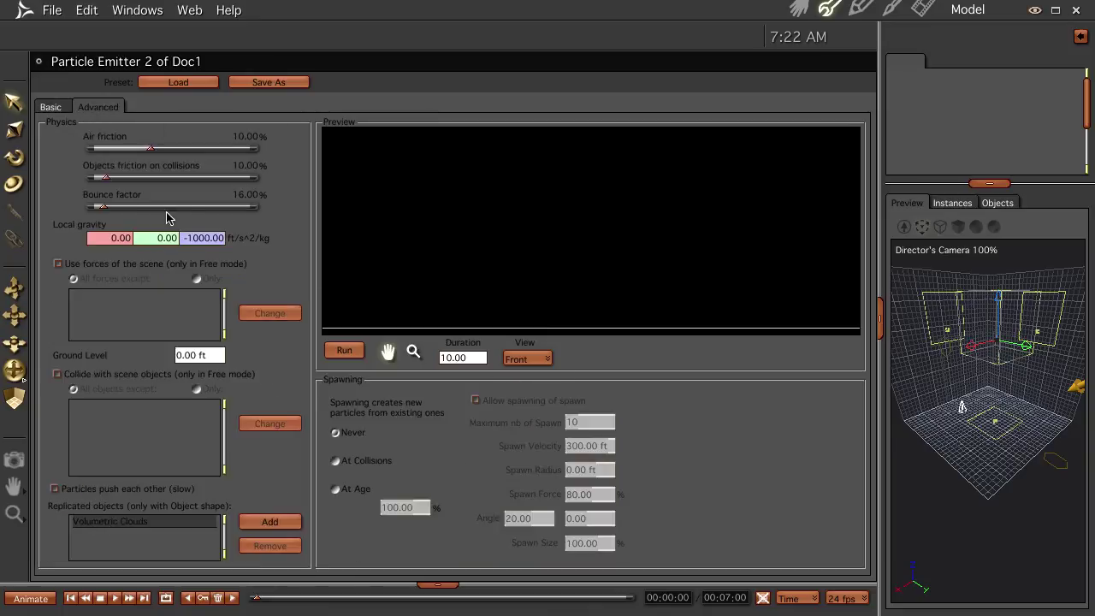
drag(181, 238, 206, 238)
click(800, 10)
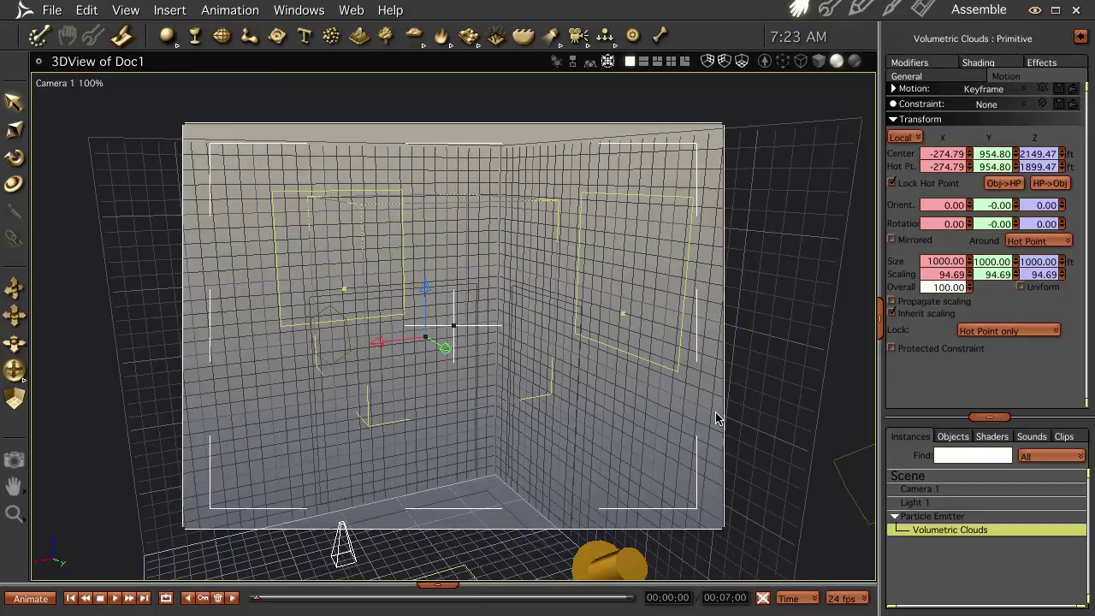
- Reopen the particle emitter and shuffle its particles repeatedly to get a different random distribution
click(946, 516)
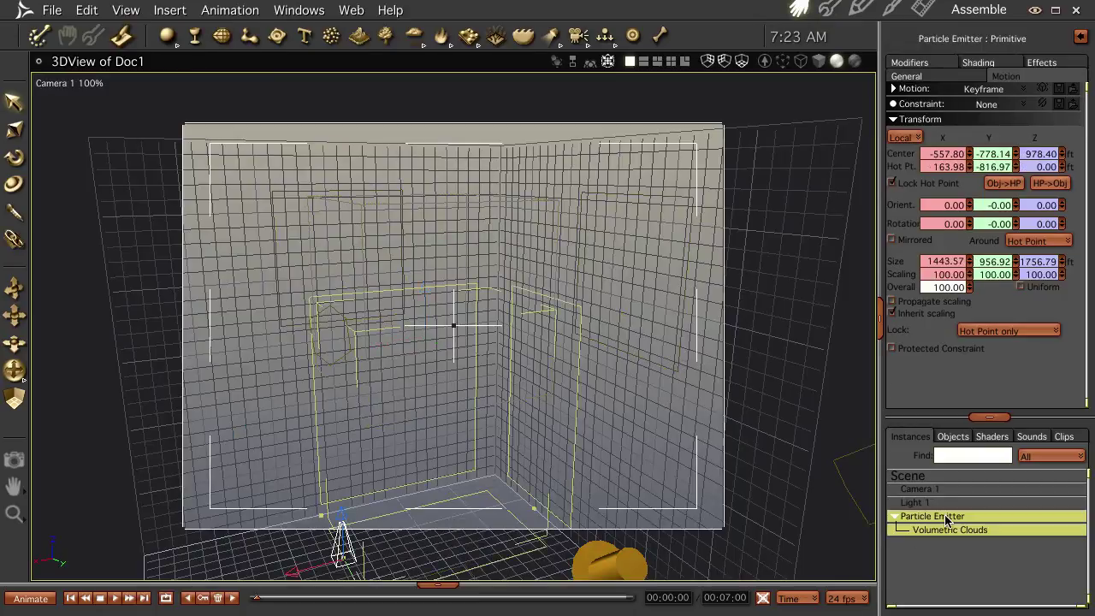
double_click(945, 517)
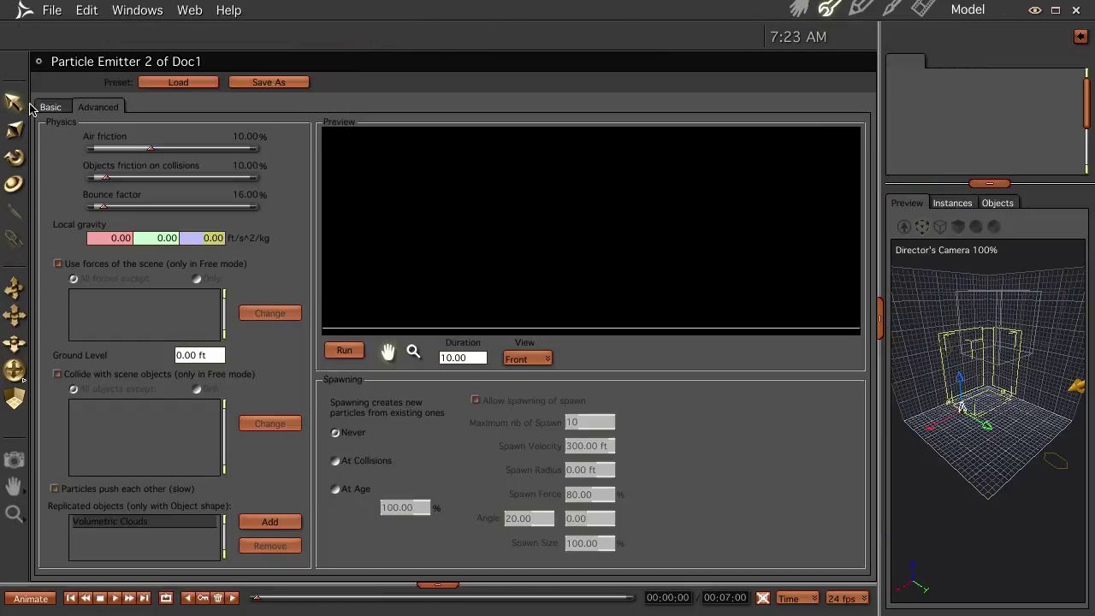
click(55, 107)
click(338, 551)
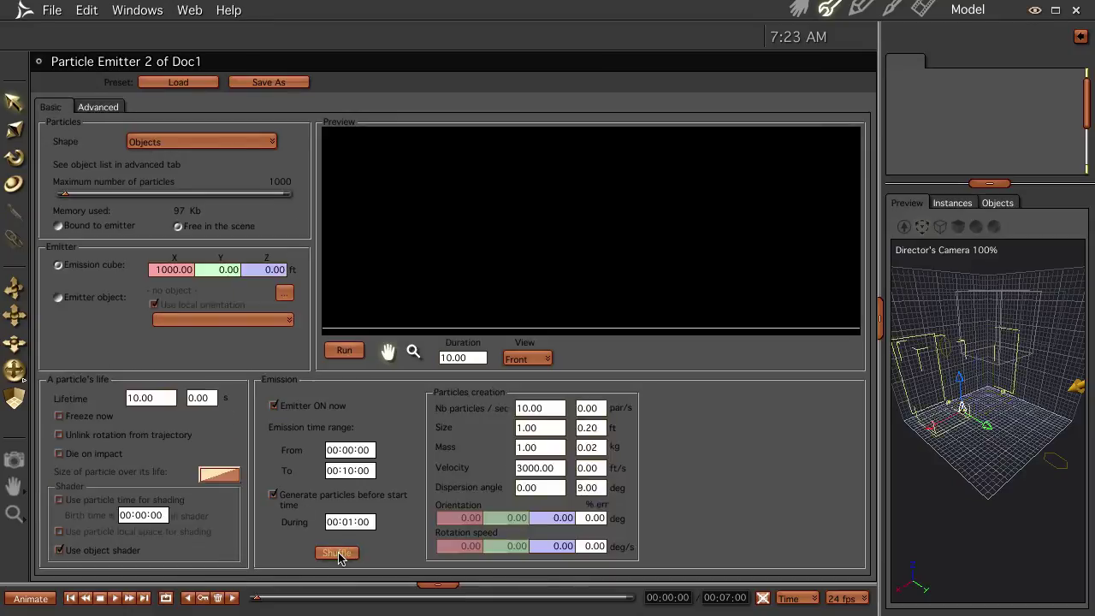
click(332, 555)
click(332, 555)
click(332, 555)
click(332, 555)
click(331, 555)
click(332, 555)
click(332, 555)
click(332, 555)
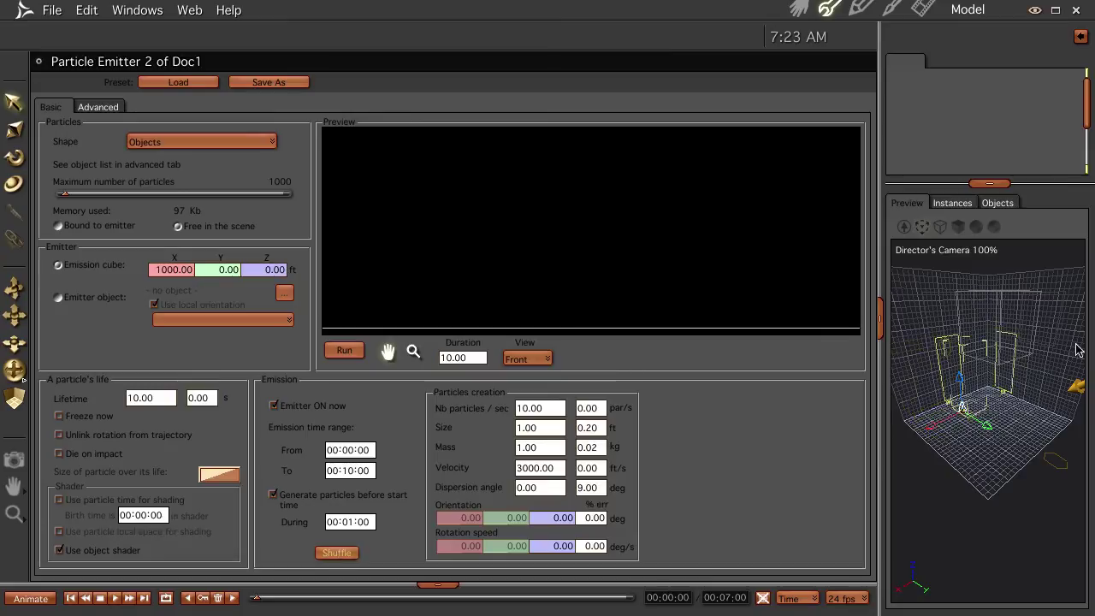
click(334, 555)
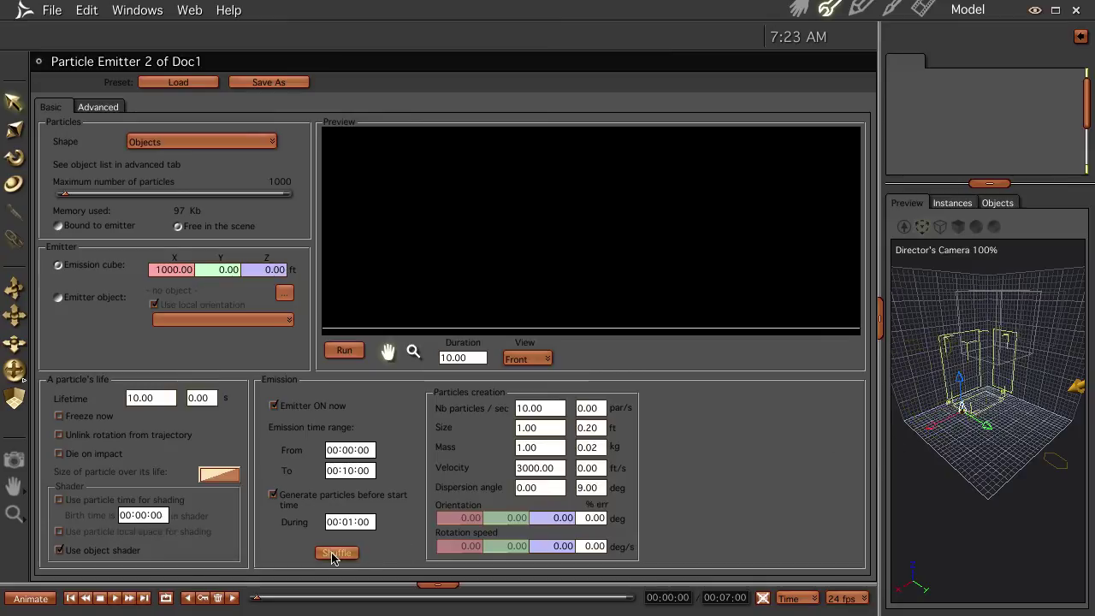
- Move the emitter's hot point to its object centre in the scene and shift the emitter about 319 ft along X
click(811, 9)
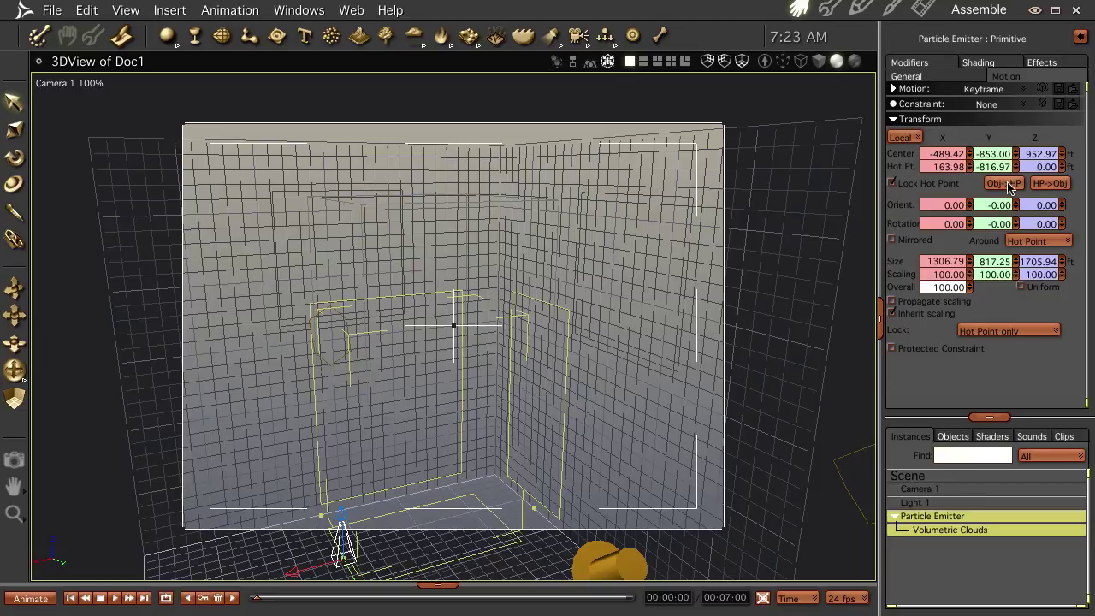
click(1048, 183)
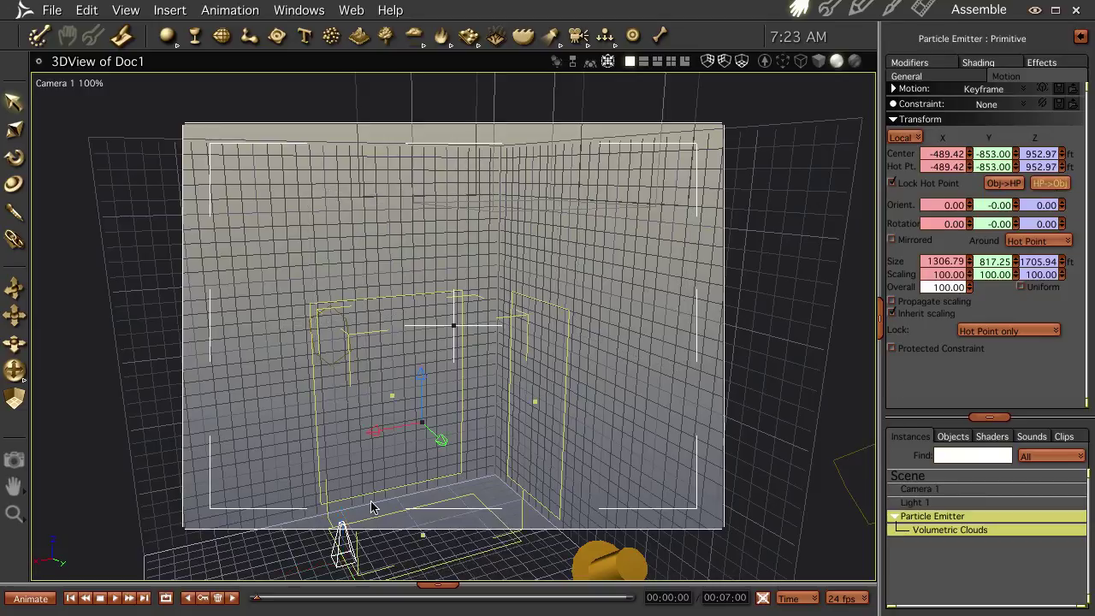
drag(377, 427, 333, 438)
- Move the hot point of the Volumetric Clouds object to its centre
click(937, 529)
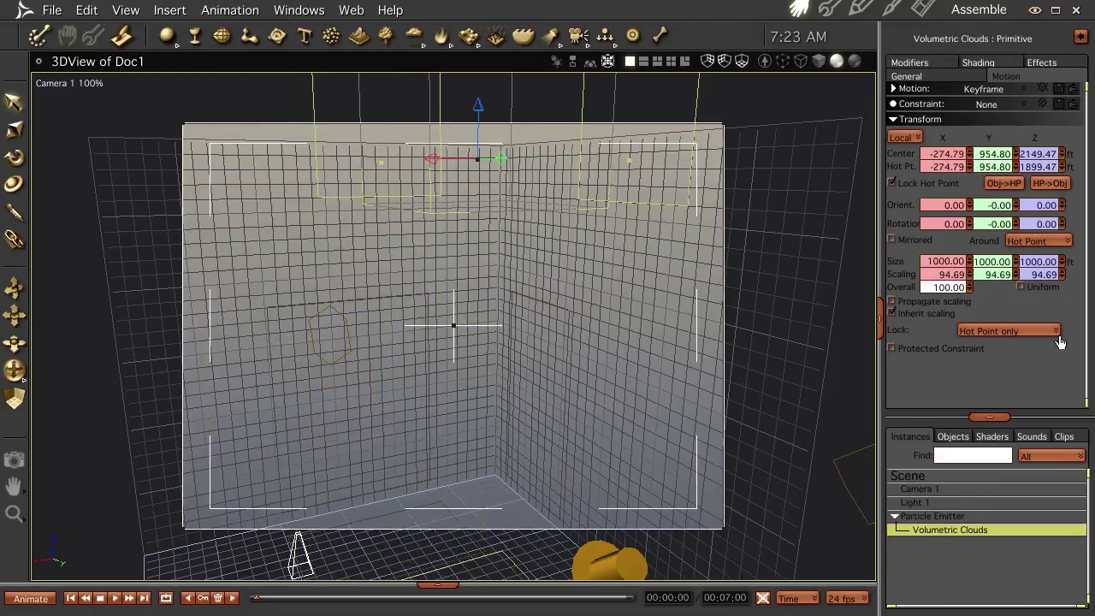
click(1052, 184)
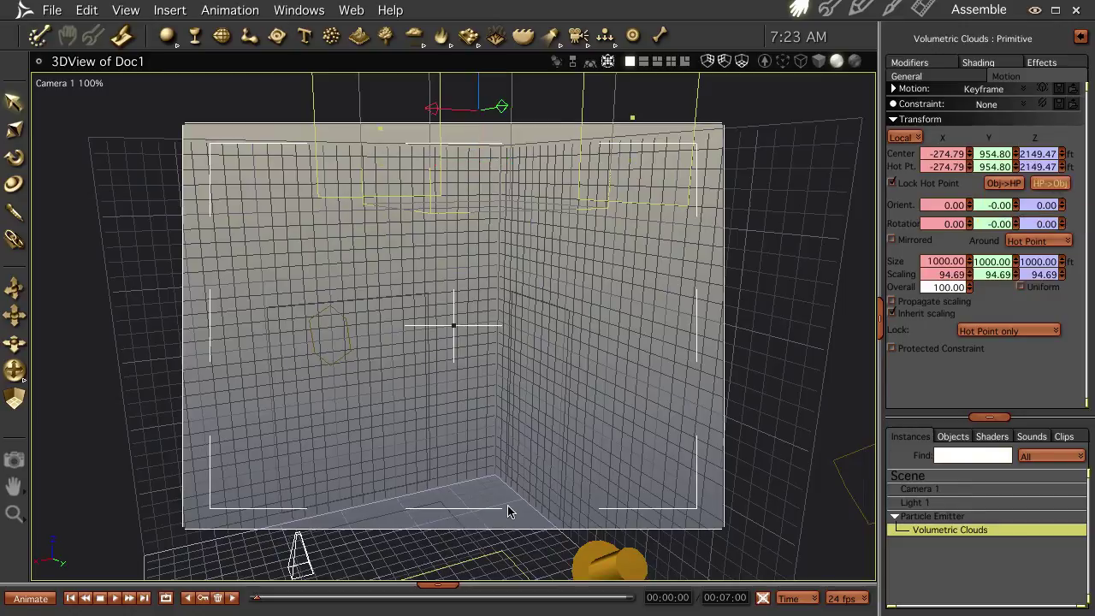
click(938, 517)
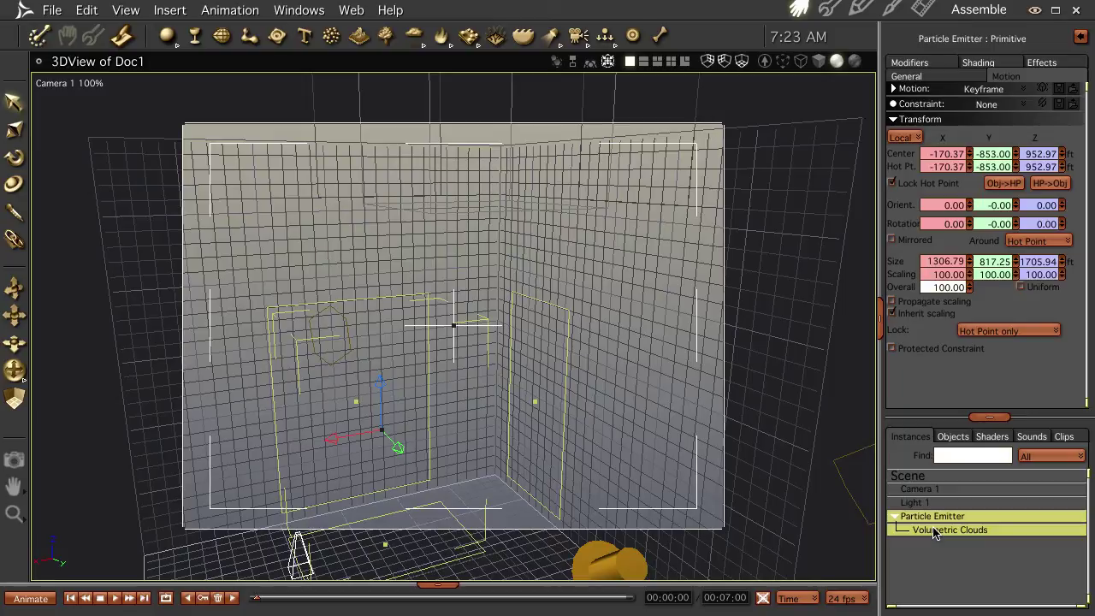
click(934, 530)
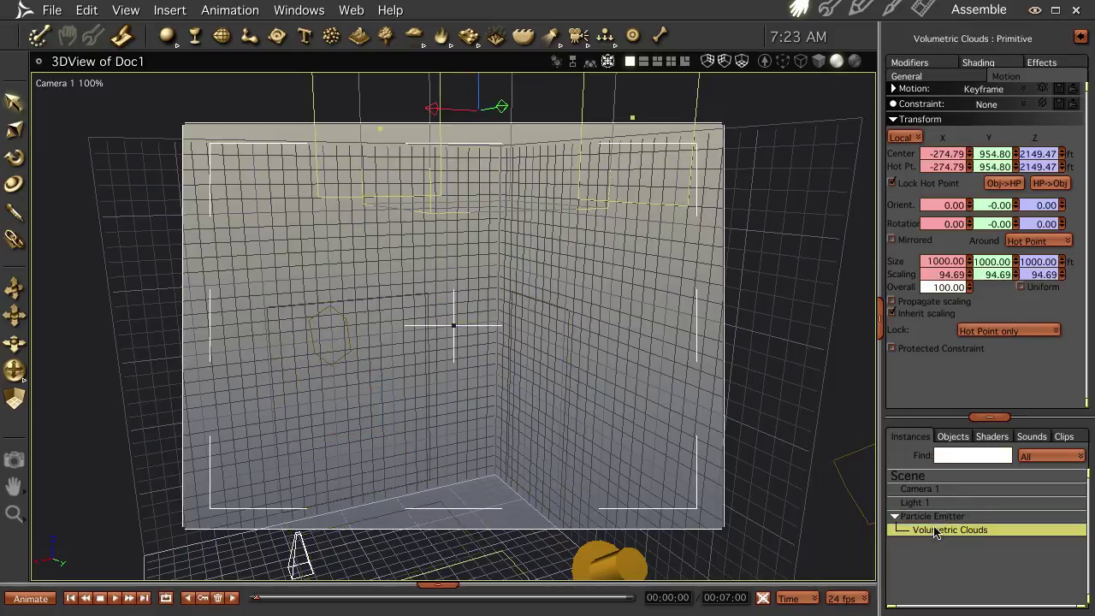
- Render the scene to check the emitted cloud particles and return to the assembly view
mouse_move(528, 450)
mouse_down()
mouse_move(514, 415)
mouse_move(513, 457)
mouse_up()
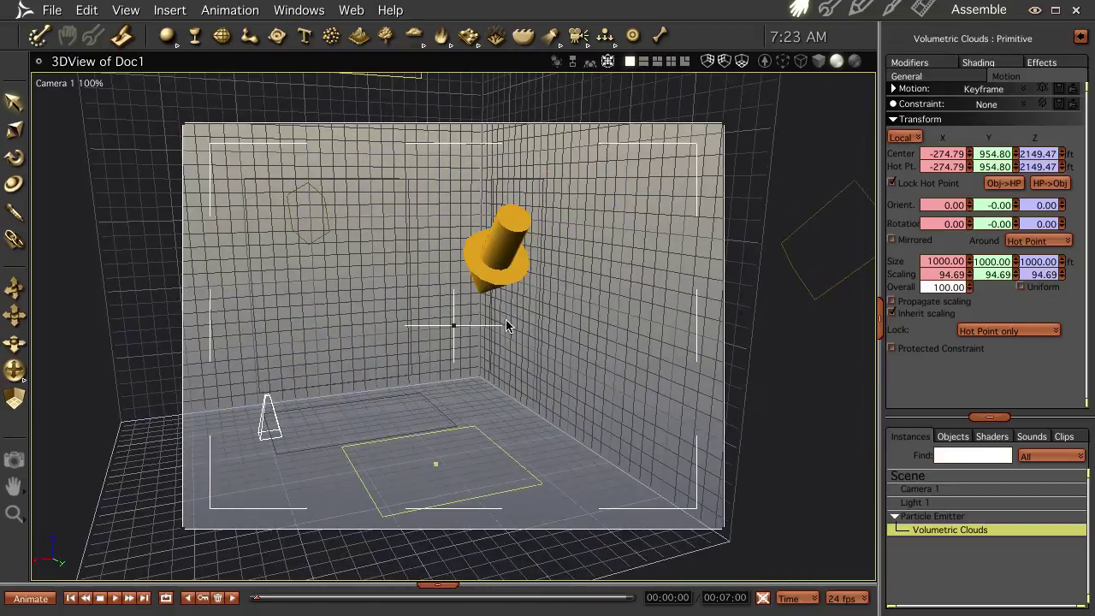
click(938, 517)
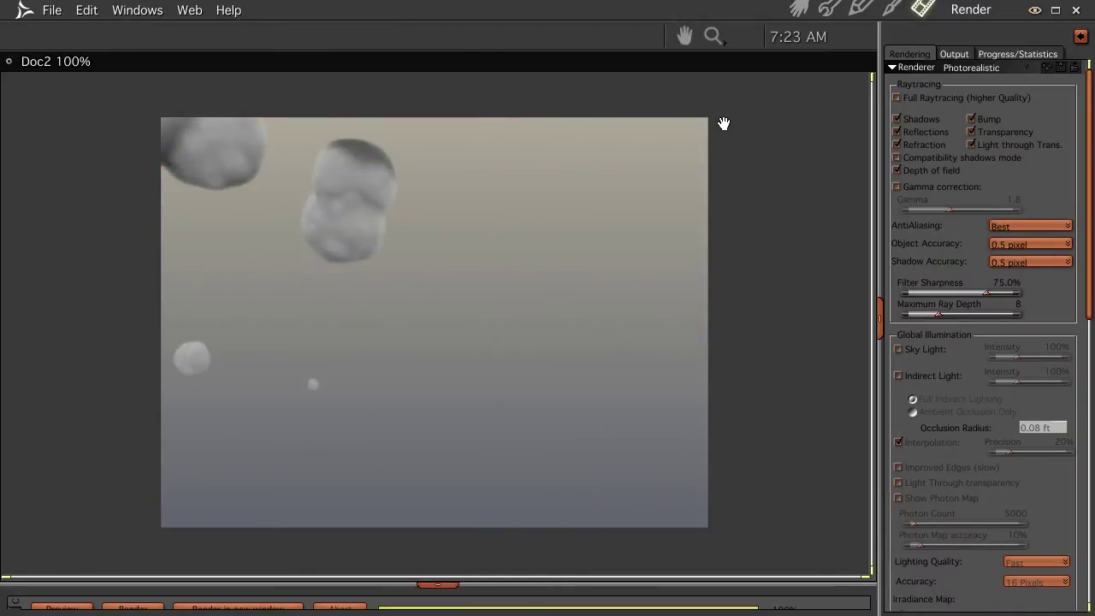
click(799, 10)
- Set the X dimension of the particle emitter's emission cube to 0 ft and return to the scene
click(945, 503)
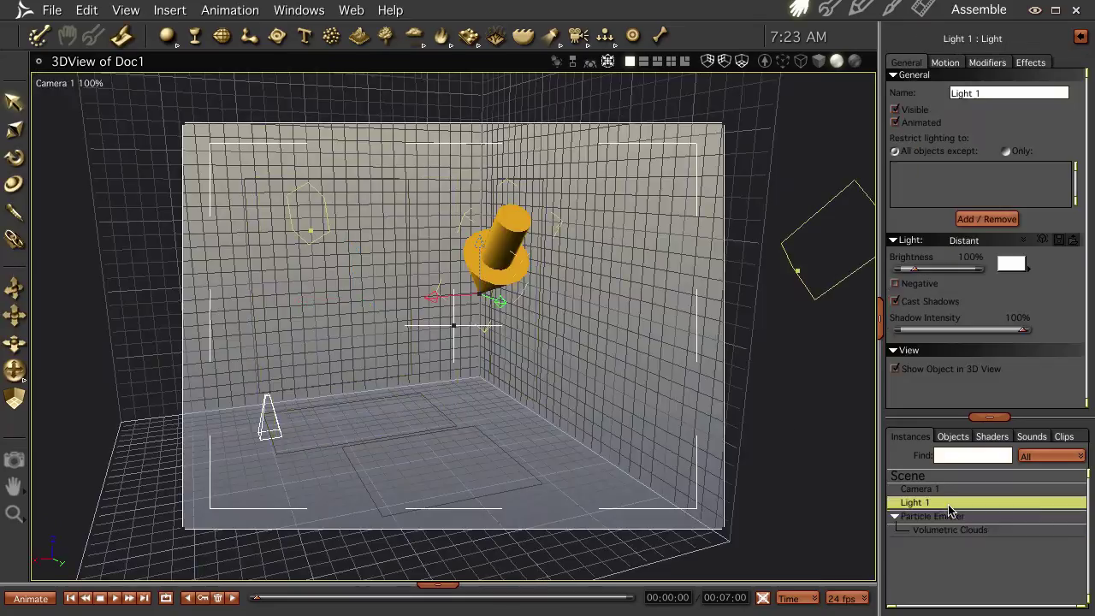
double_click(932, 517)
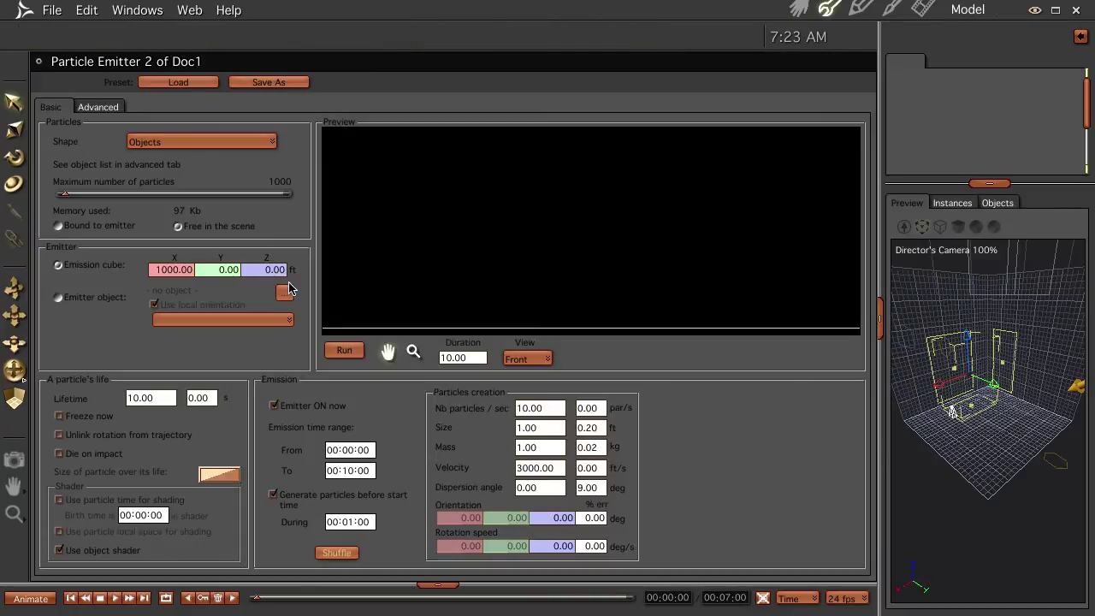
drag(158, 270, 197, 271)
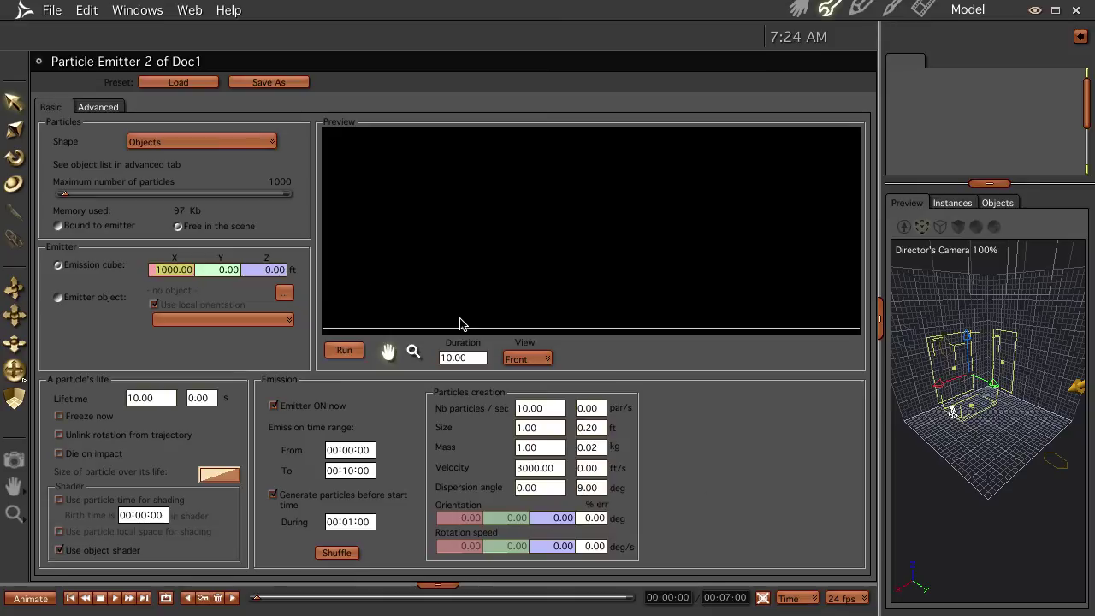
text(0)
key(Return)
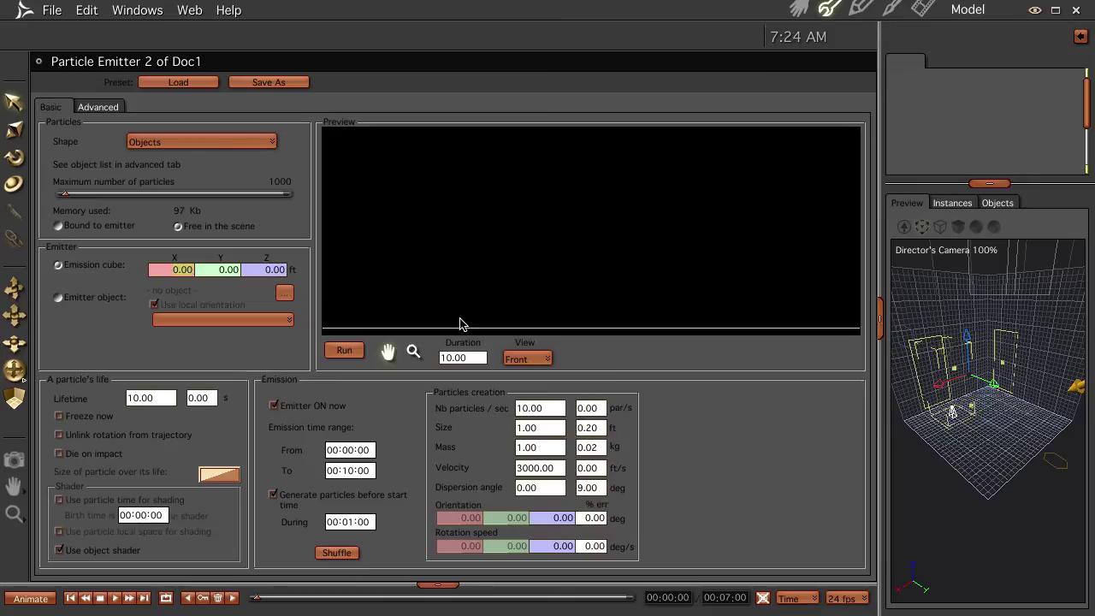
click(800, 10)
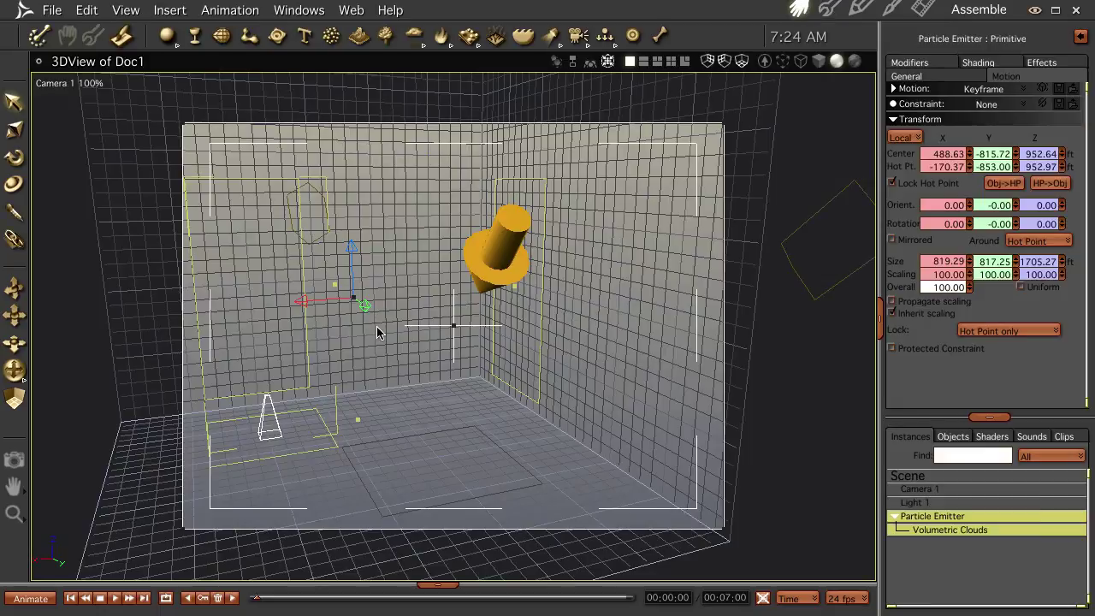
- Shuffle the particle emitter's random distribution again and inspect the emitter in the 3D view
double_click(933, 518)
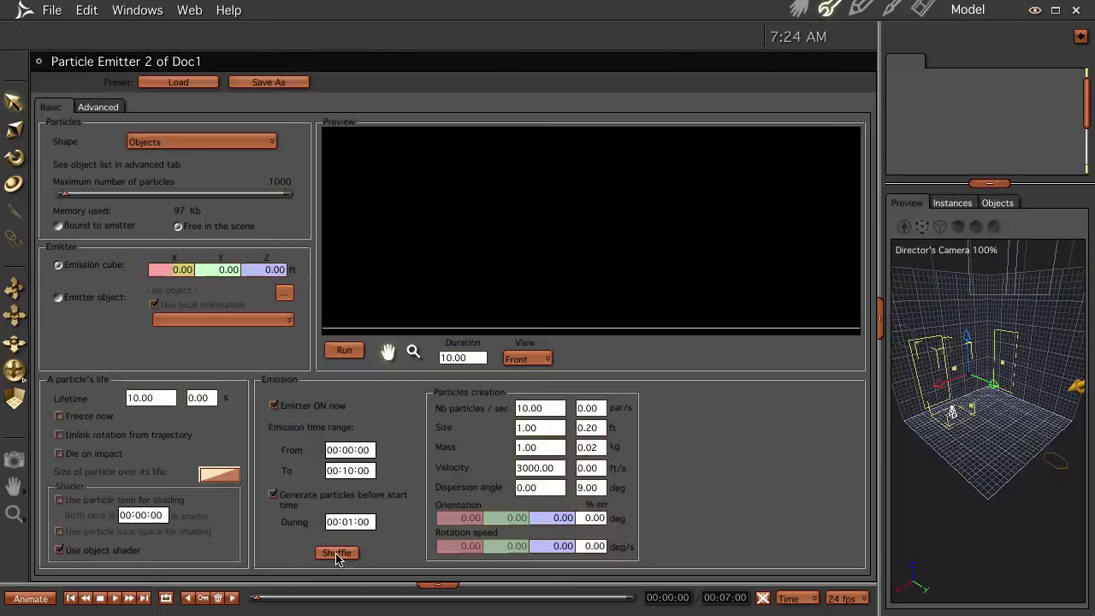
click(800, 11)
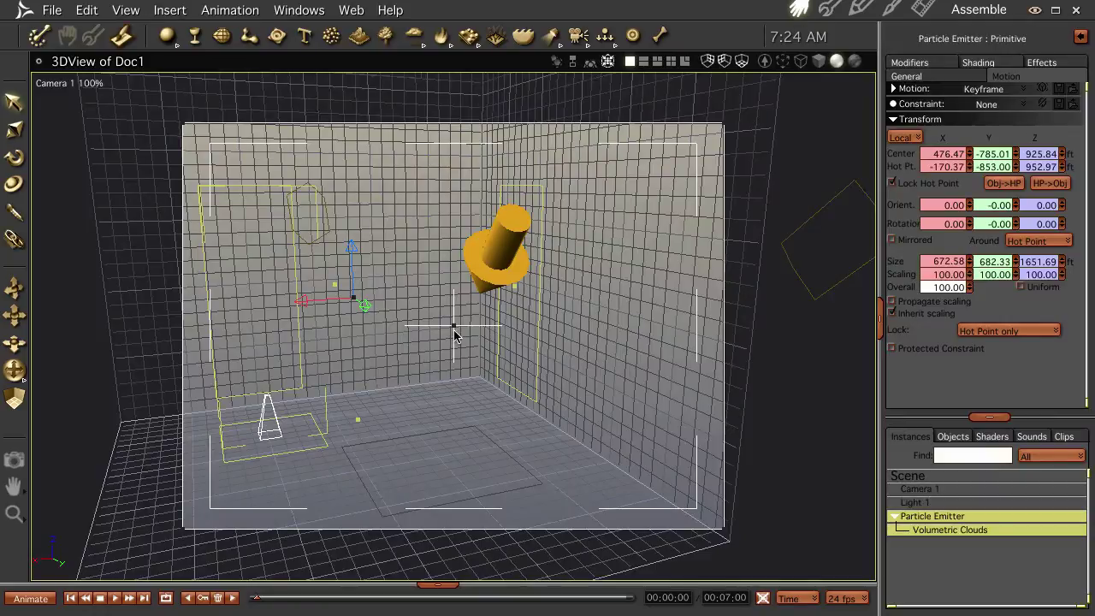
middle_drag(416, 373, 588, 414)
key(ctrl+z)
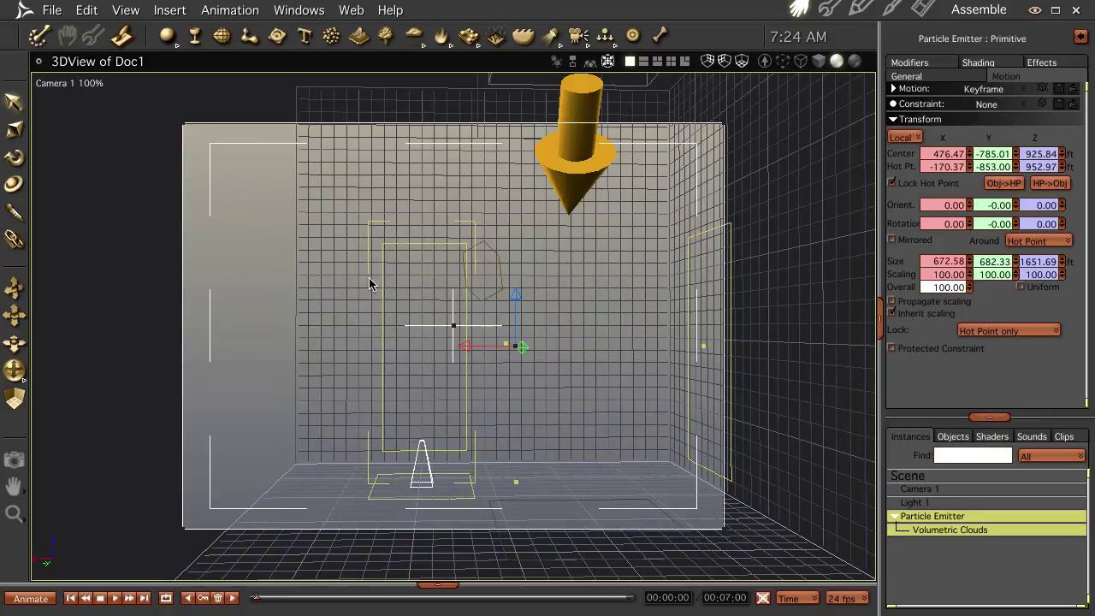
double_click(935, 517)
click(798, 11)
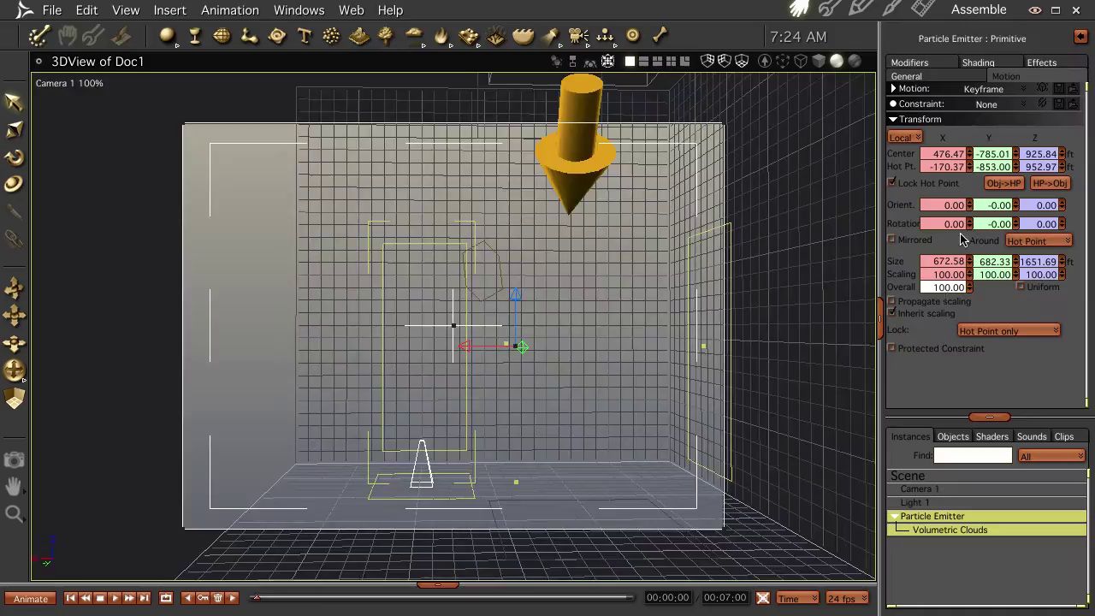
- Display the emitter's particles as crosses and show 100% of them in the 3D view
click(906, 76)
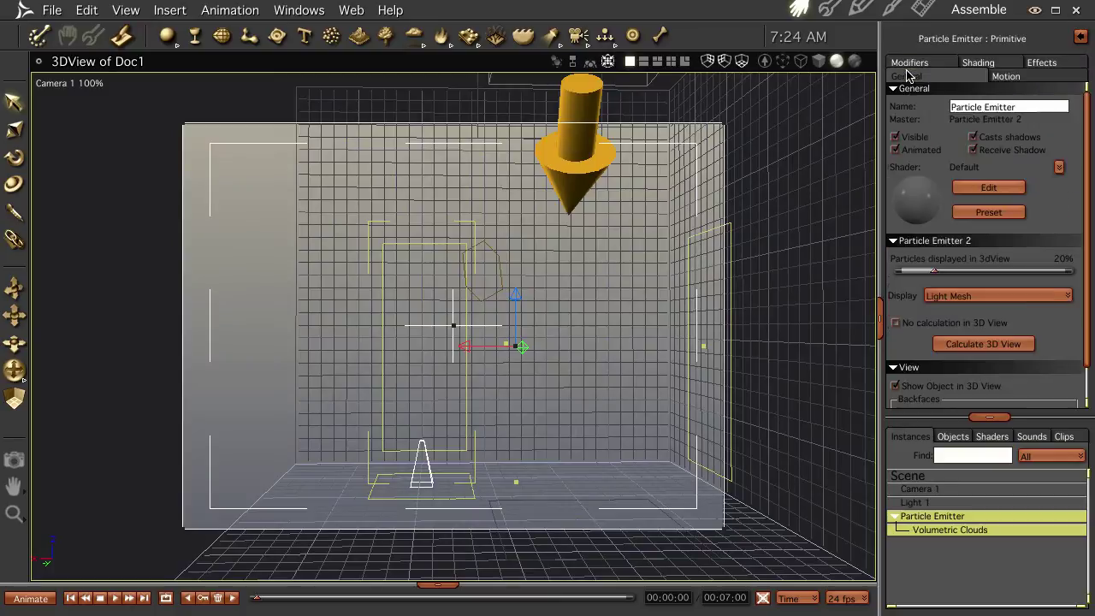
click(975, 296)
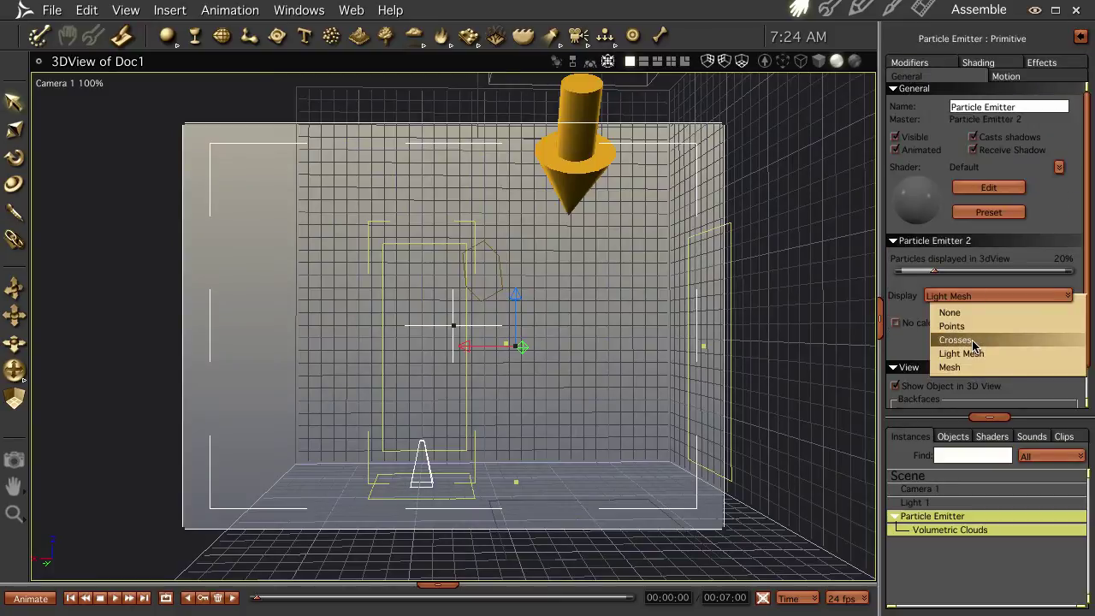
click(974, 340)
click(977, 345)
drag(938, 272, 1086, 270)
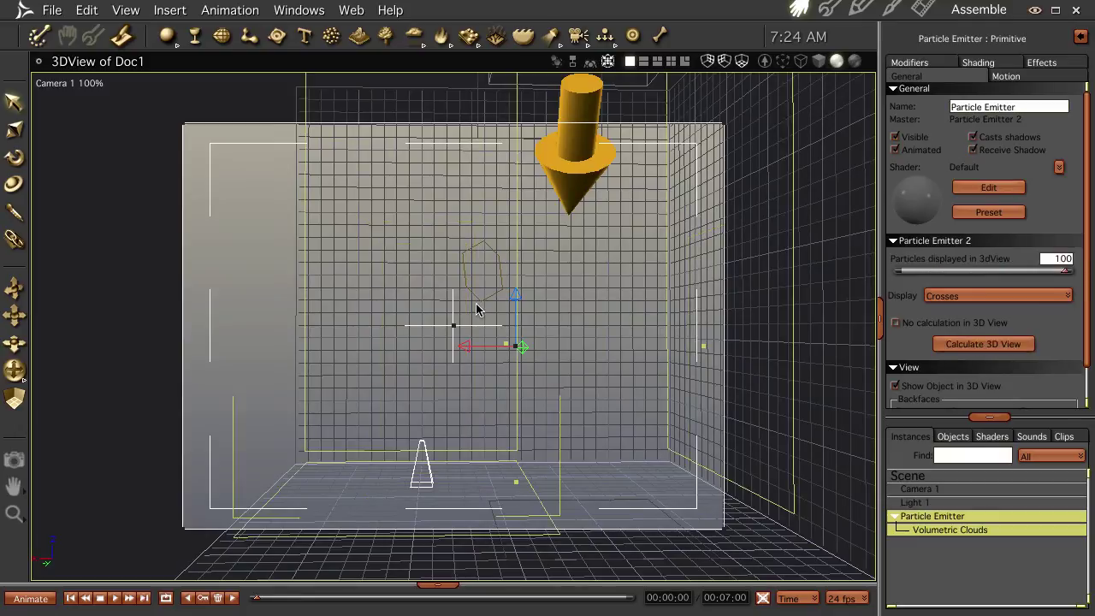
- Reframe Camera 1 to a wider angle on the emitter and render the scene
drag(396, 217, 434, 350)
drag(406, 387, 485, 406)
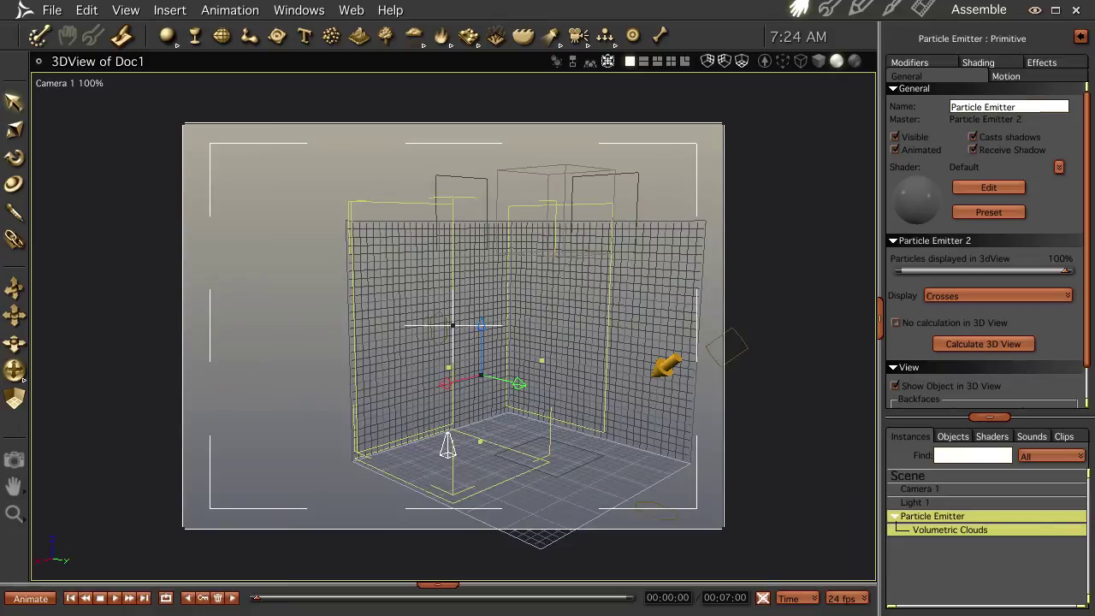
double_click(927, 524)
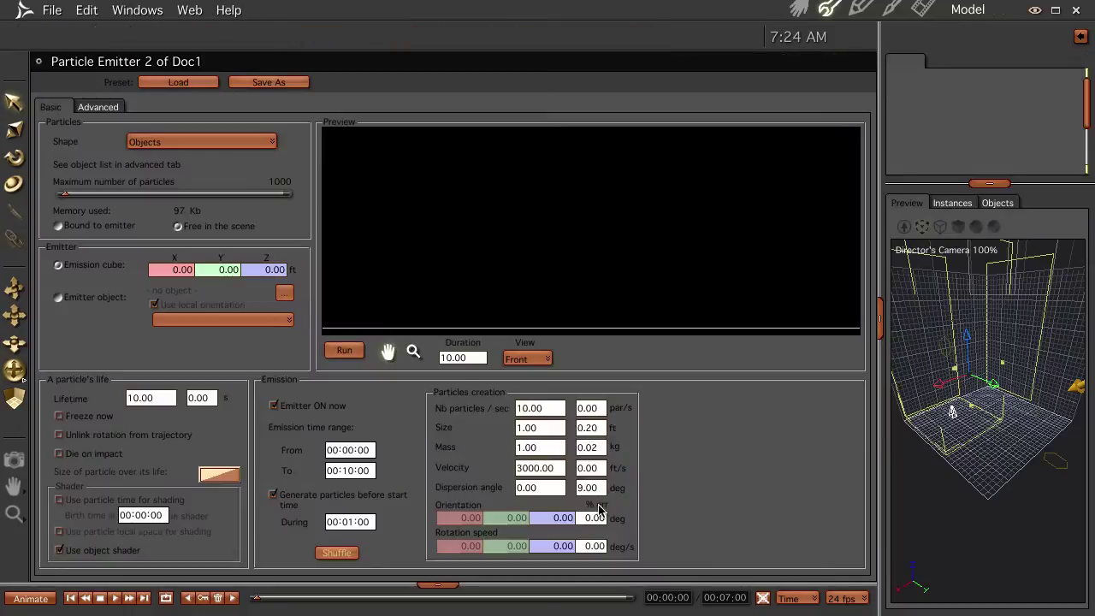
click(797, 12)
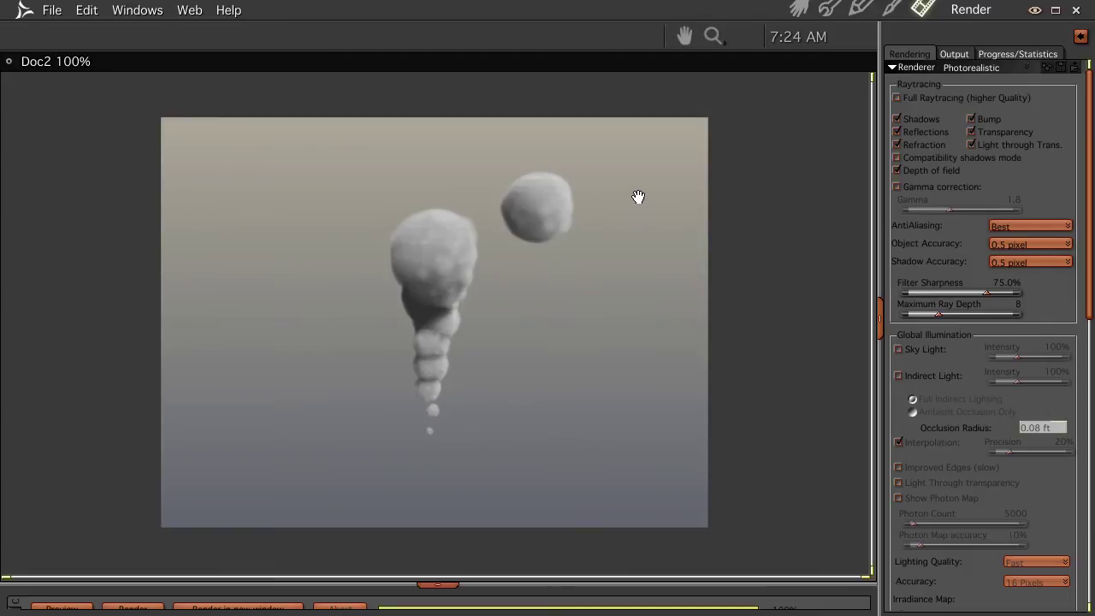
- Set the X dimension of the particle emitter's emission cube to 1500 ft
click(798, 10)
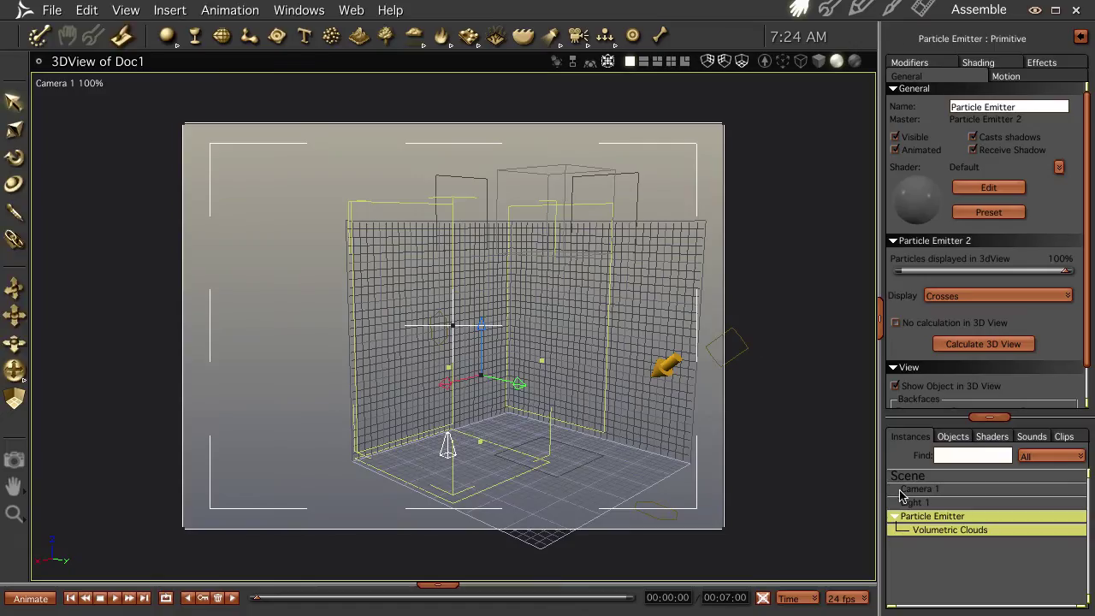
double_click(926, 517)
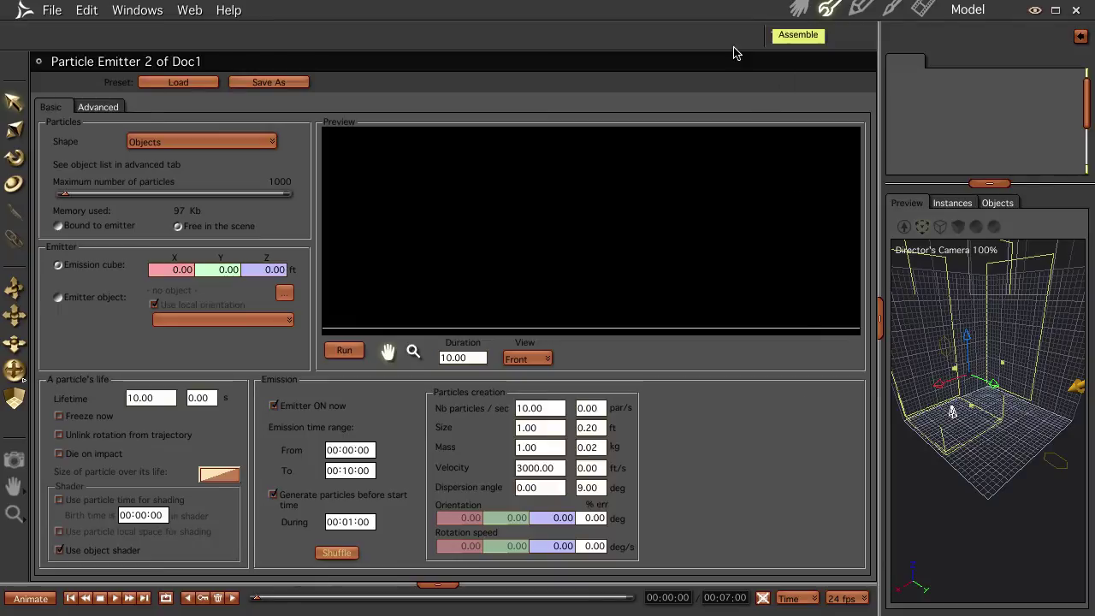
click(160, 270)
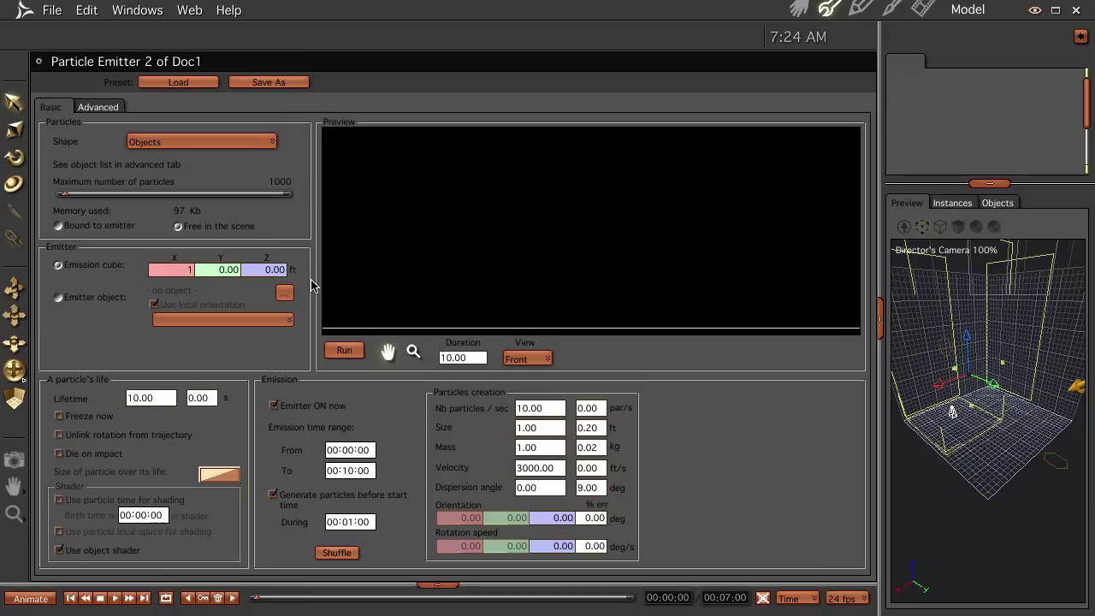
key(BackSpace)
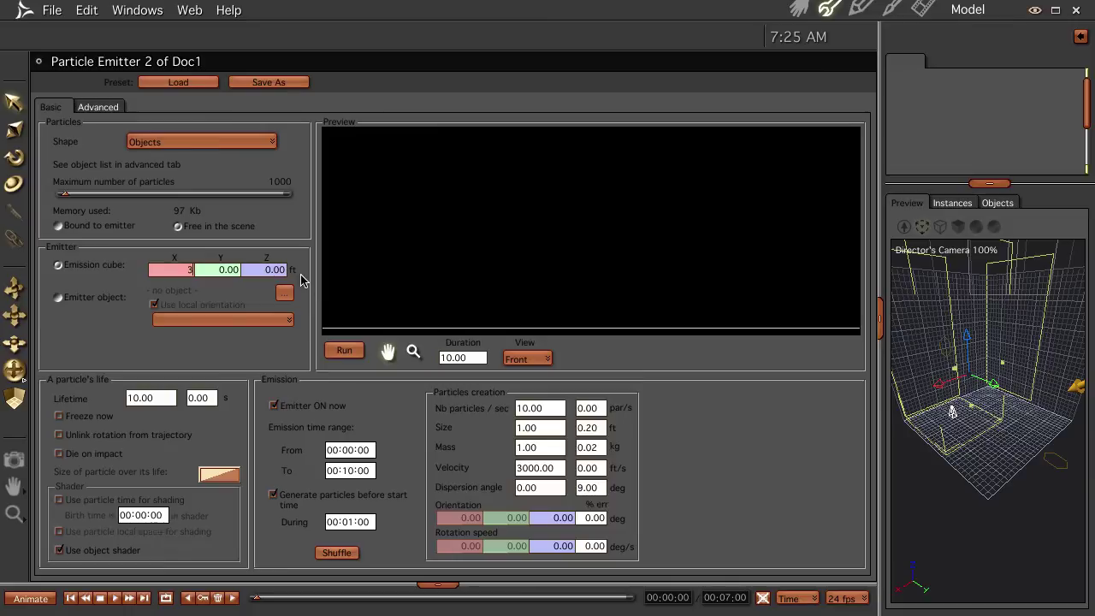
key(BackSpace)
key(Return)
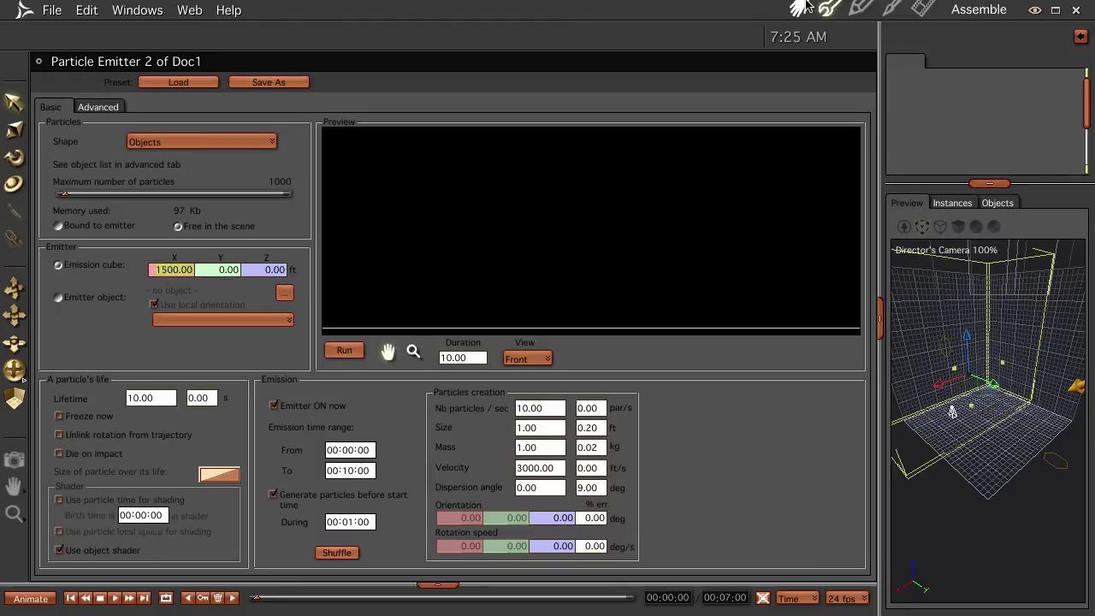
- Set the emitter's particle size to 5 ft and return to the scene
click(552, 429)
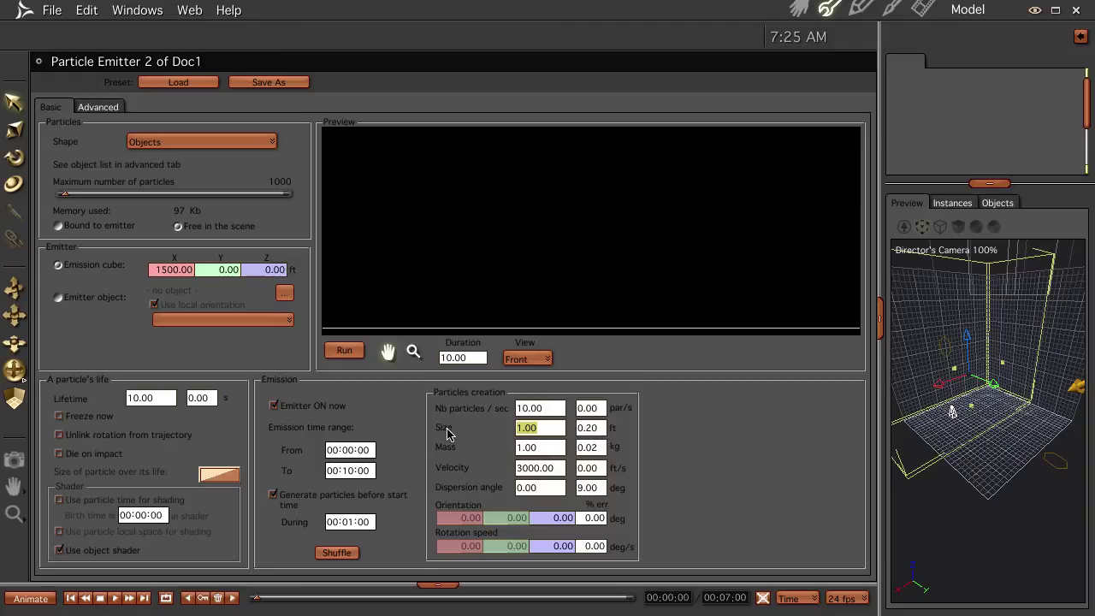
text(5)
key(Return)
click(798, 10)
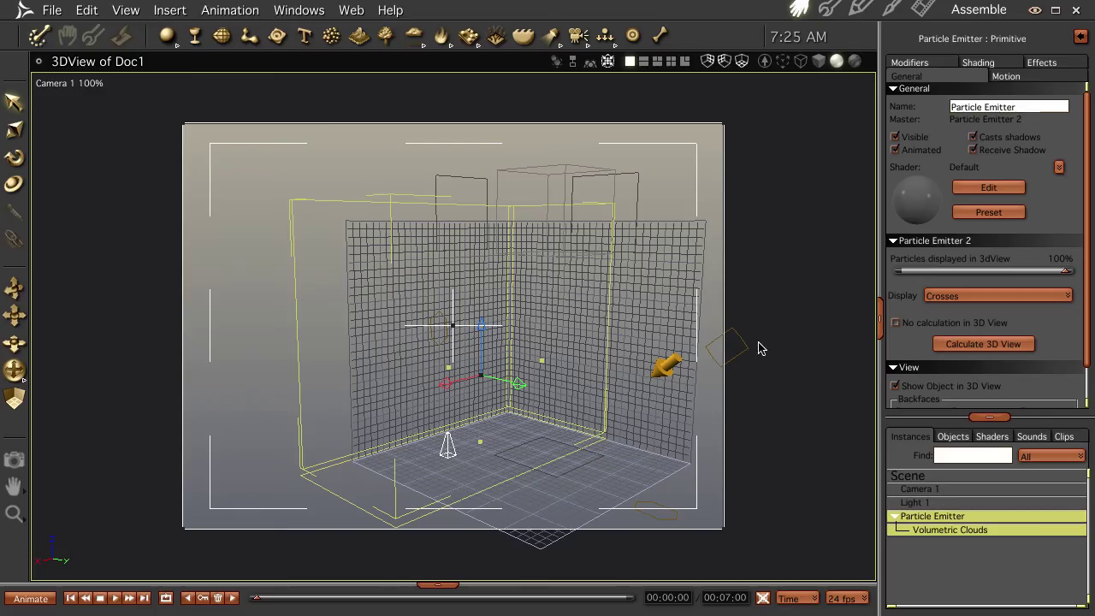
- Orbit Camera 1 to a more frontal view of the emitter, start a render and abort it
drag(513, 418, 437, 404)
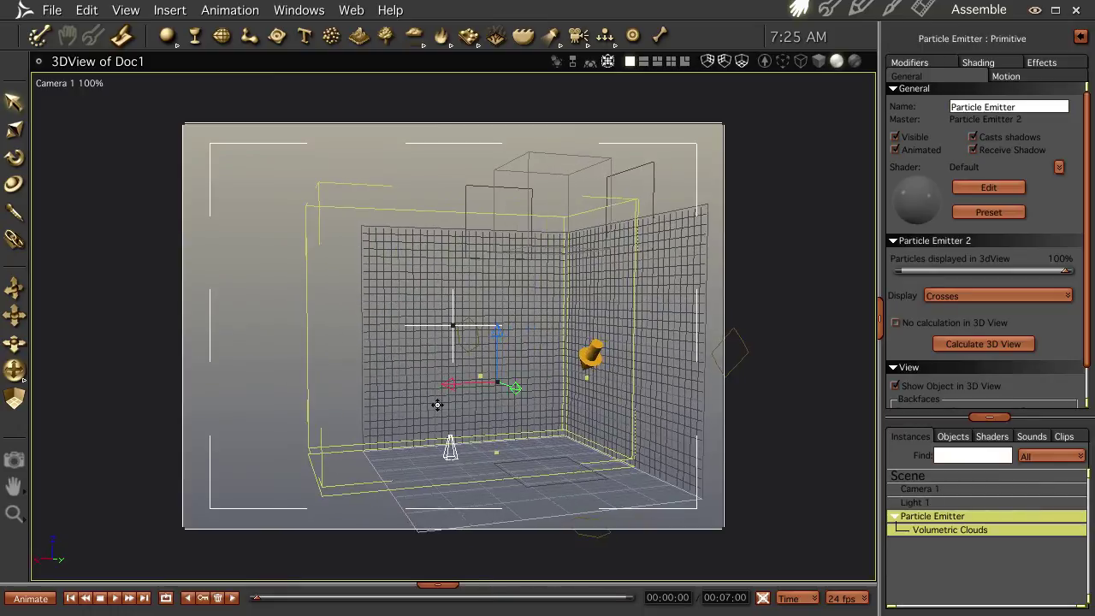
key(ctrl+r)
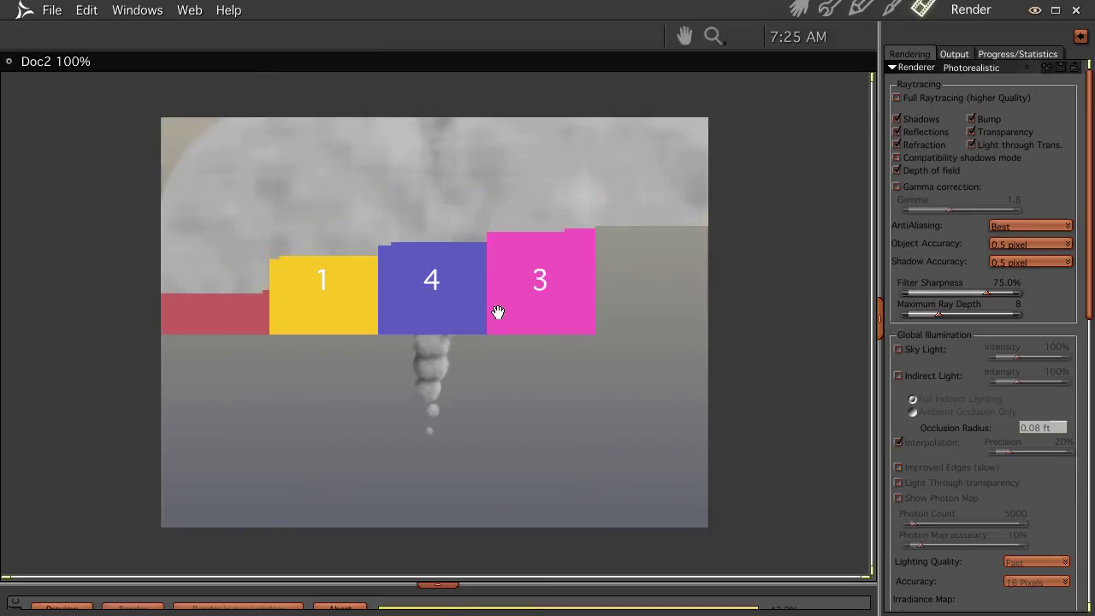
click(817, 13)
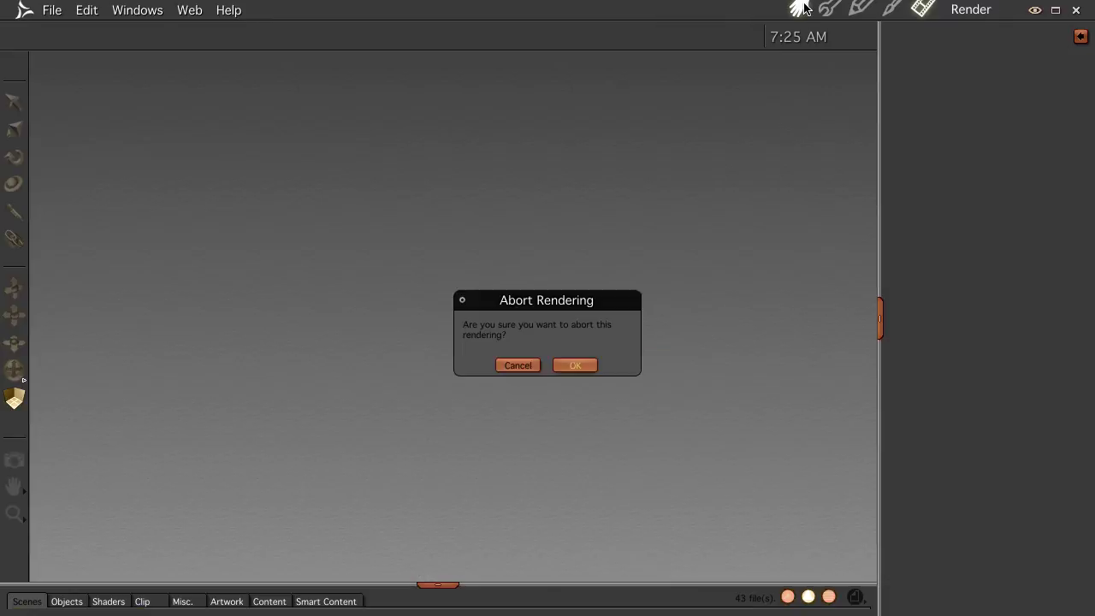
click(586, 368)
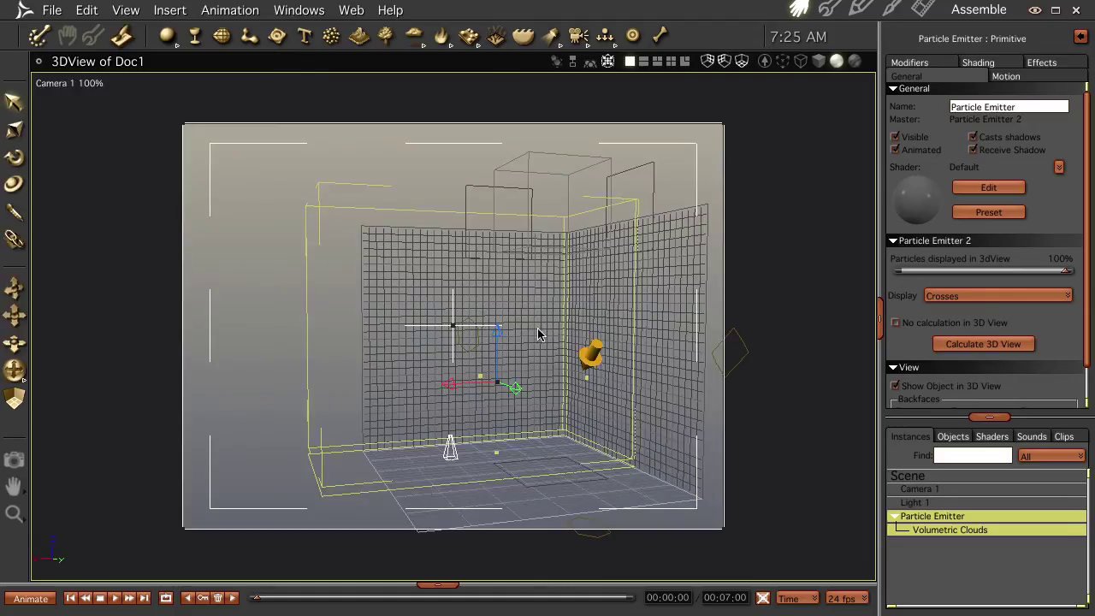
- Pull Camera 1 far back from the emitter and render the scene
drag(516, 227, 493, 523)
drag(503, 189, 498, 363)
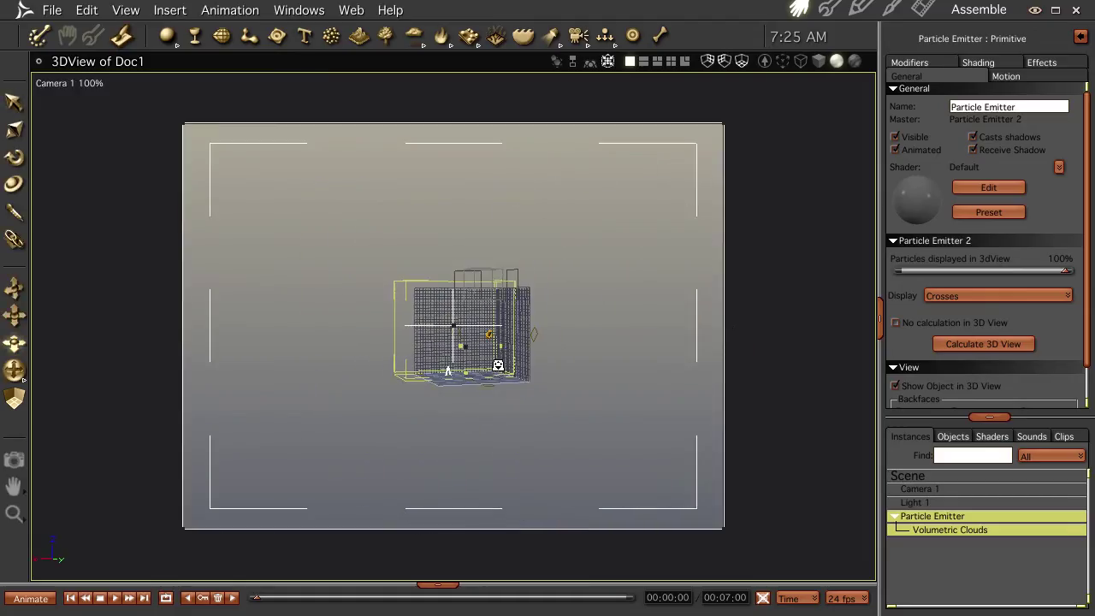
key(super+r)
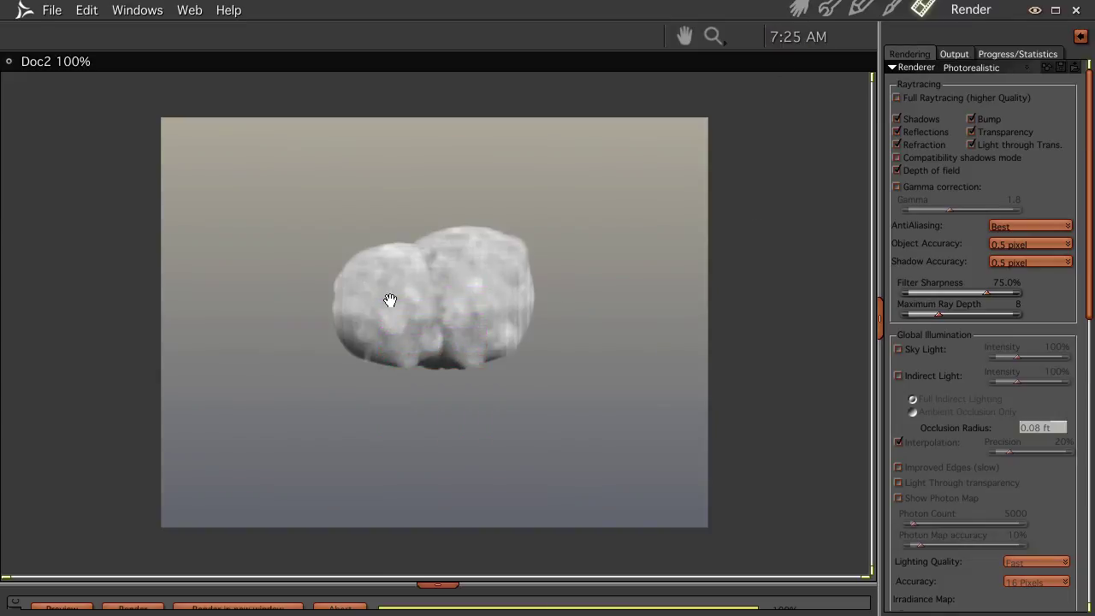
- Reopen the particle emitter and set its particle size to 3 ft
click(804, 10)
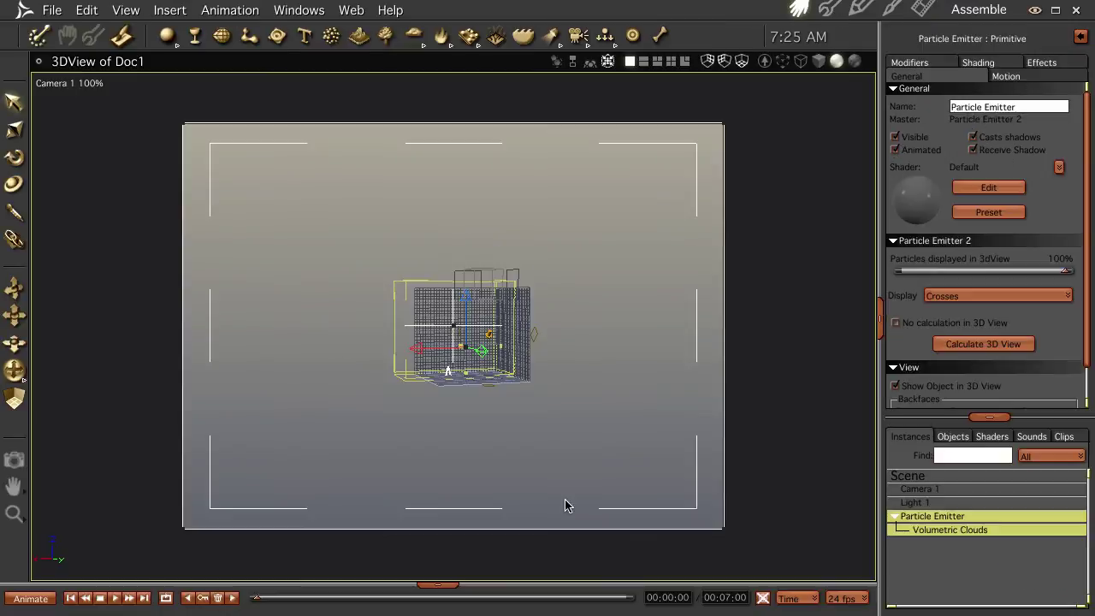
double_click(941, 516)
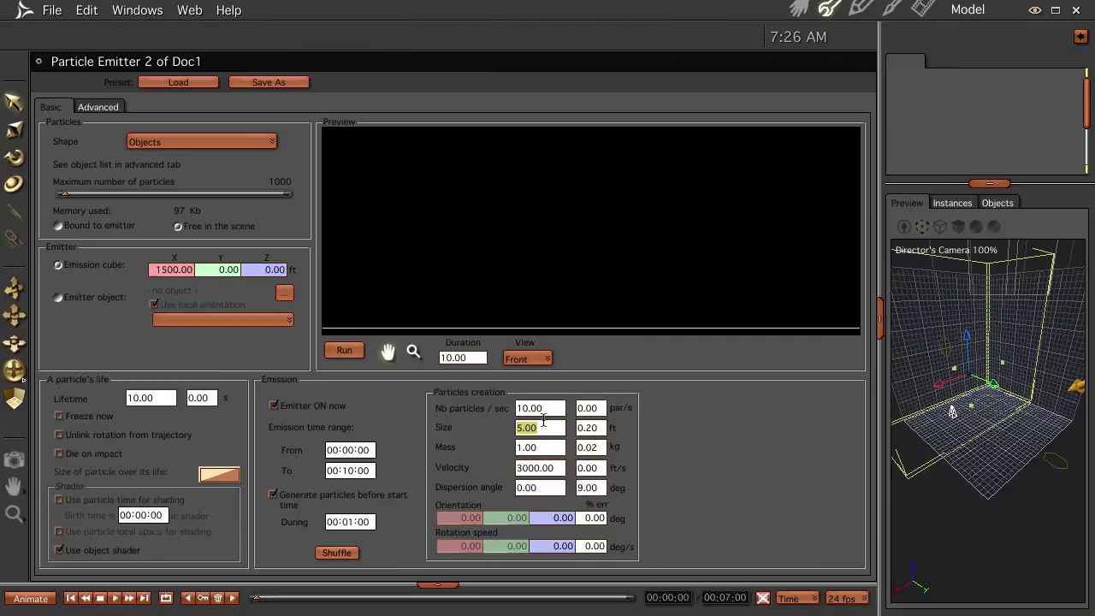
text(3)
key(Return)
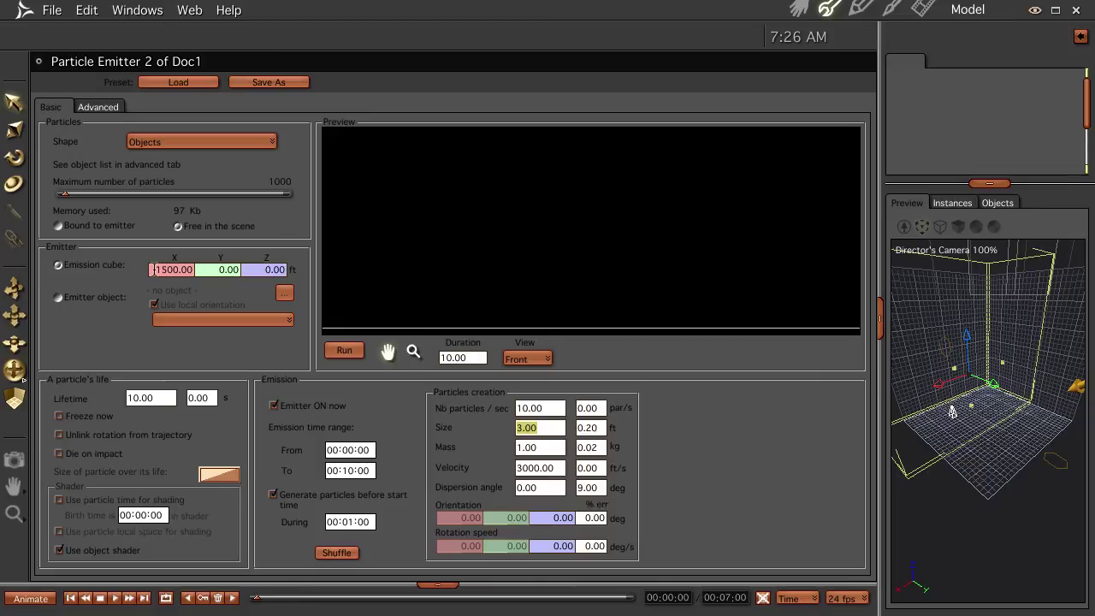
- Shuffle the emitter's random distribution and render the scene, returning to the 3D view when done
click(336, 553)
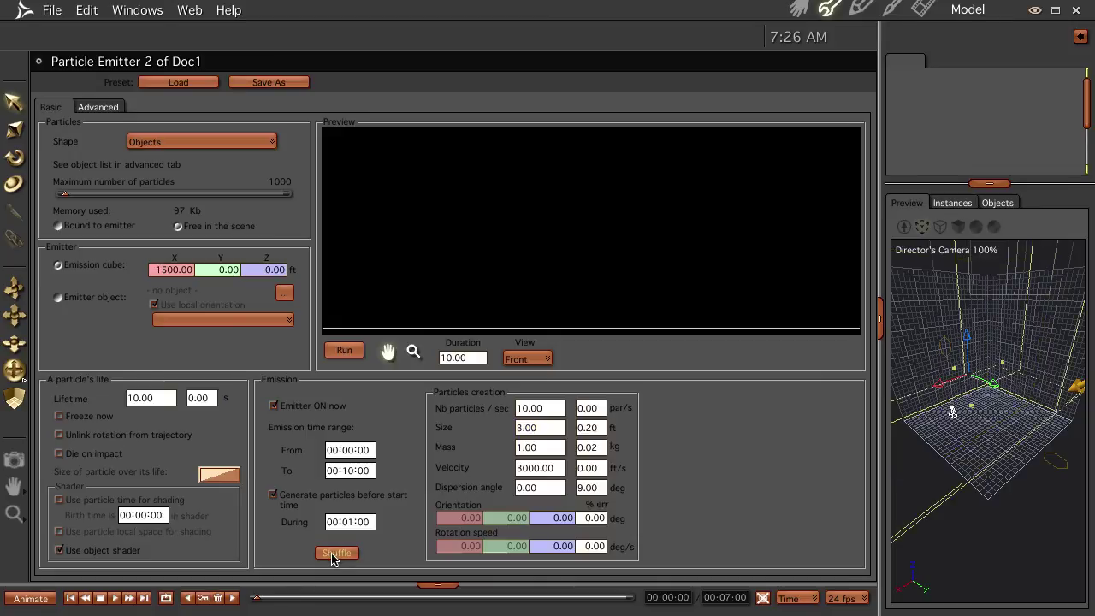
click(797, 7)
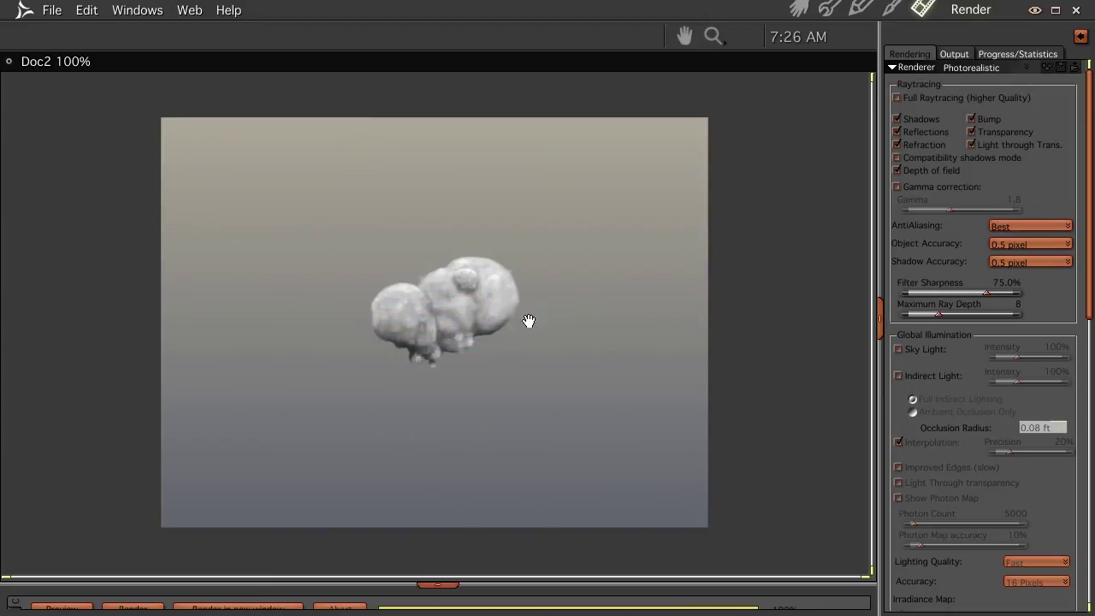
click(797, 10)
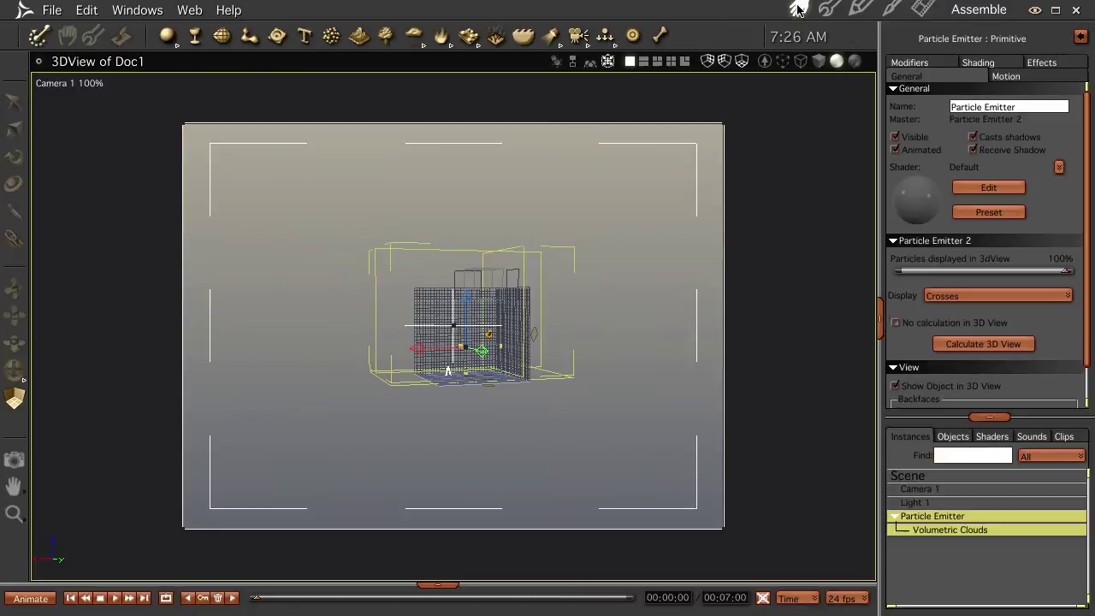
- Set the volumetric cloud's density to 46%, sharpness to 31% and scale multiplier to 55%
drag(640, 312, 616, 334)
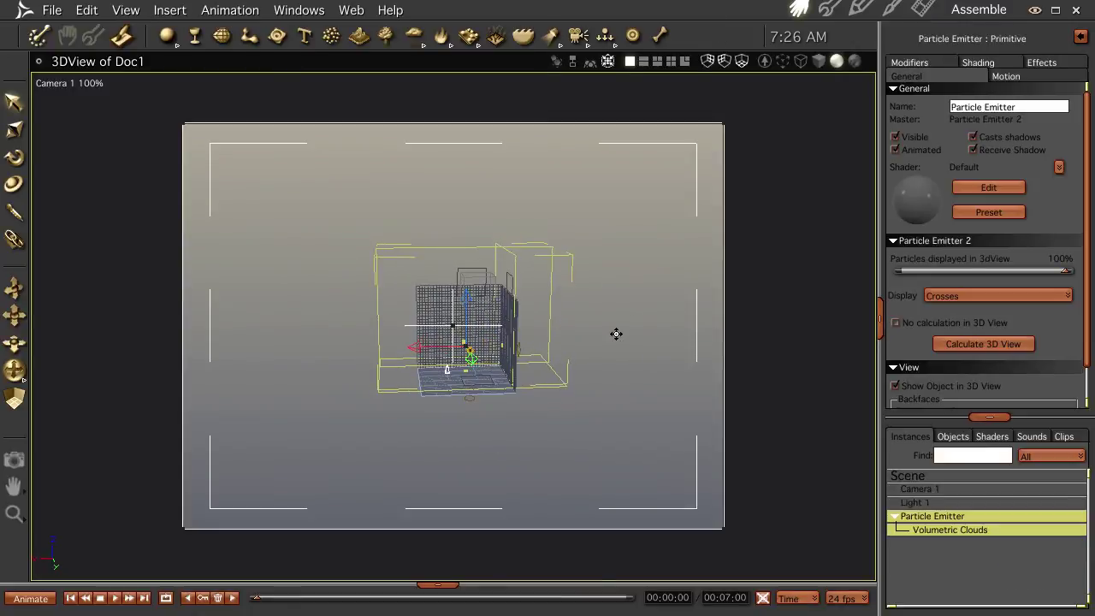
click(935, 530)
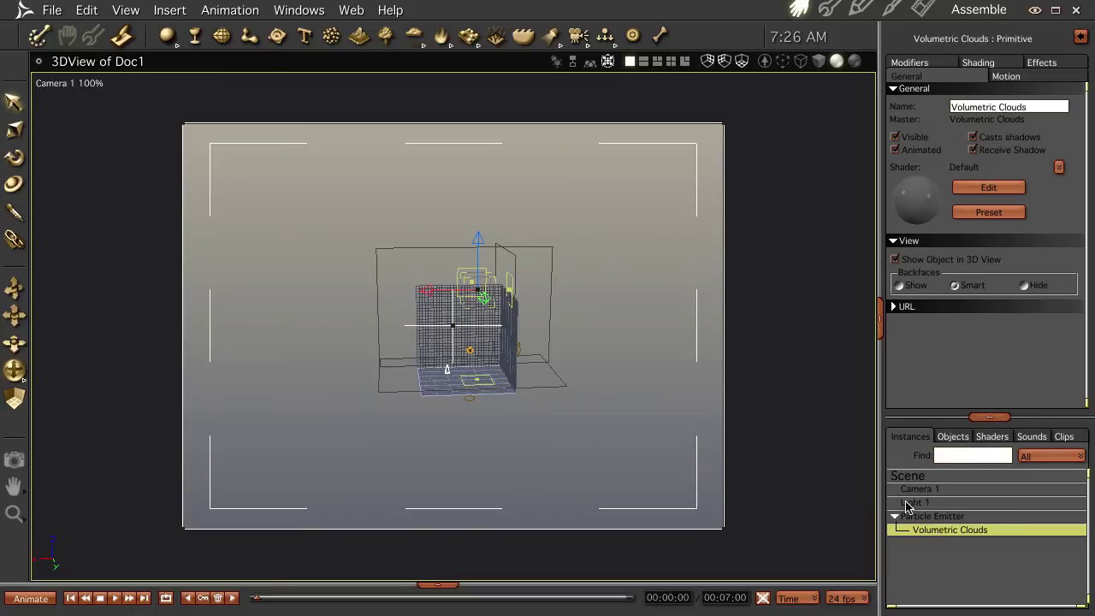
double_click(925, 530)
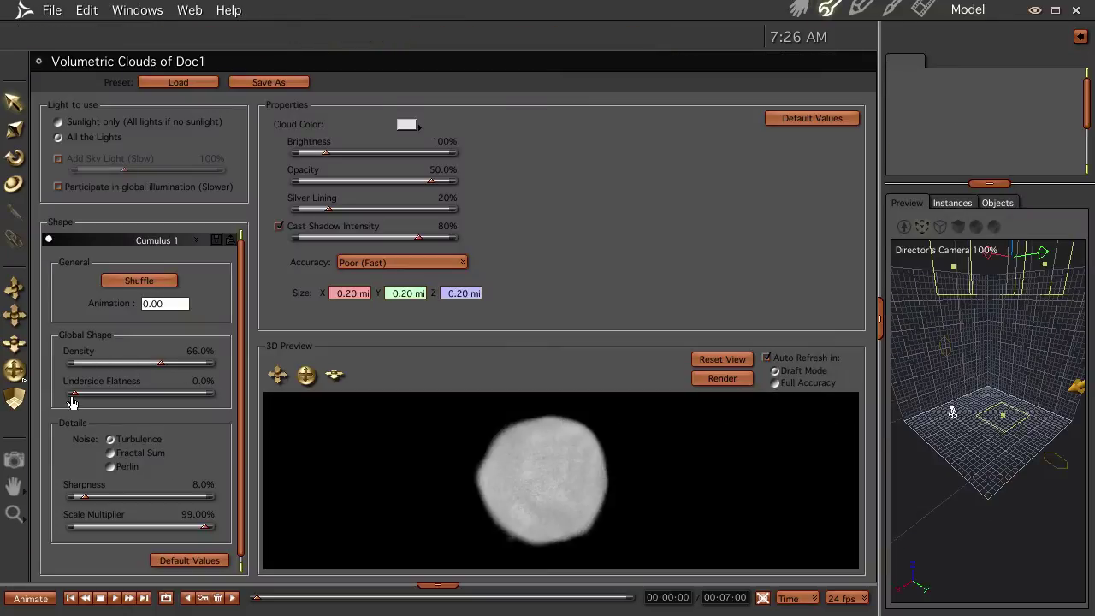
drag(161, 366, 135, 366)
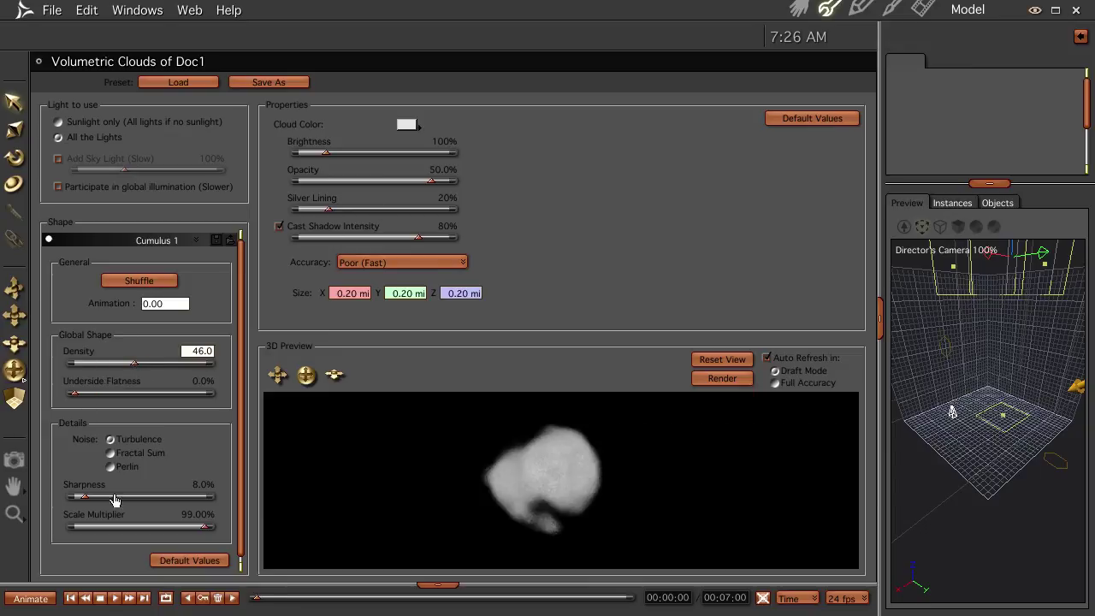
drag(85, 500, 114, 503)
drag(198, 526, 146, 542)
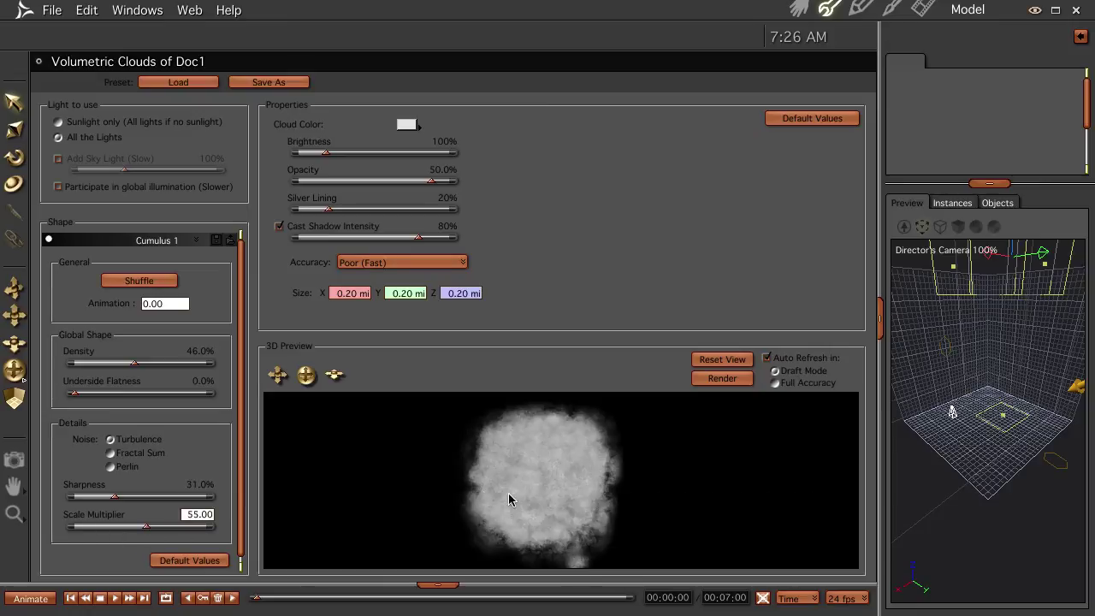
click(798, 11)
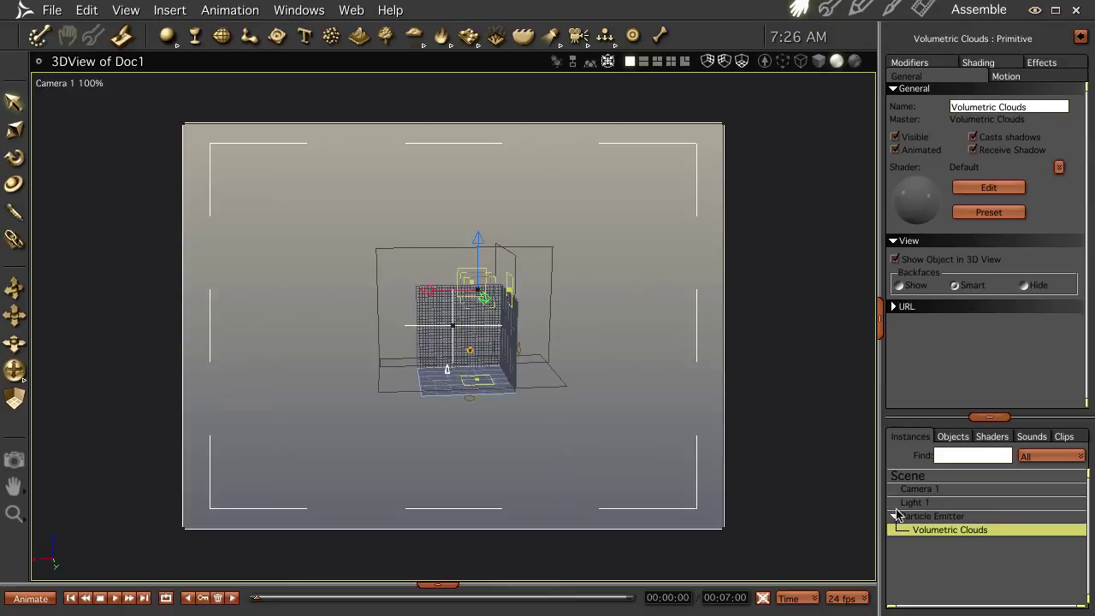
- Shuffle the particle emitter again and render the scene with Camera 1 reframed so the emitter sits lower
double_click(938, 517)
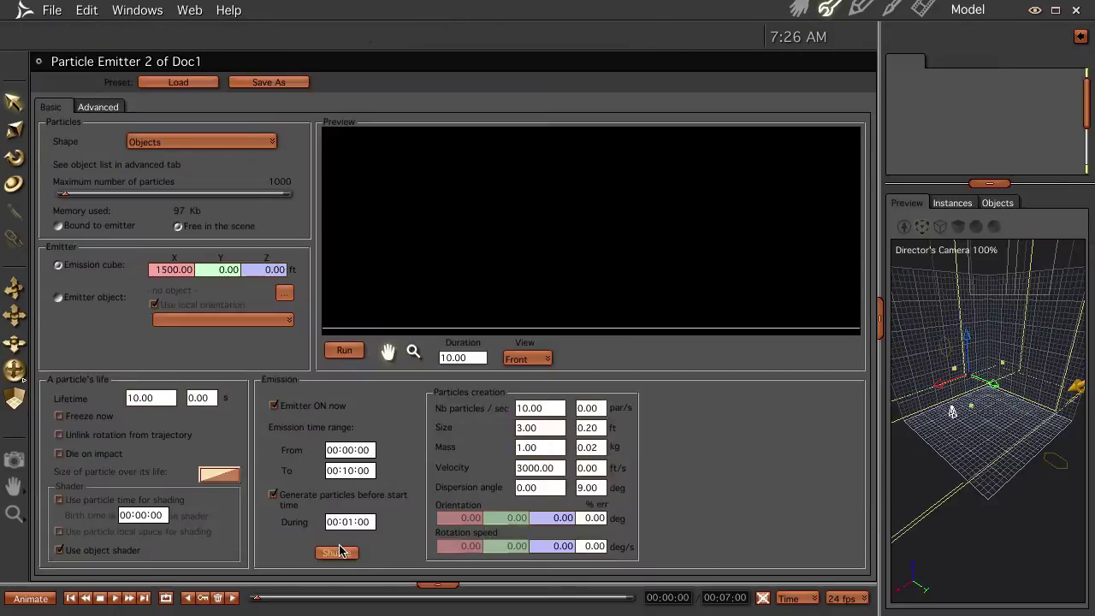
click(799, 10)
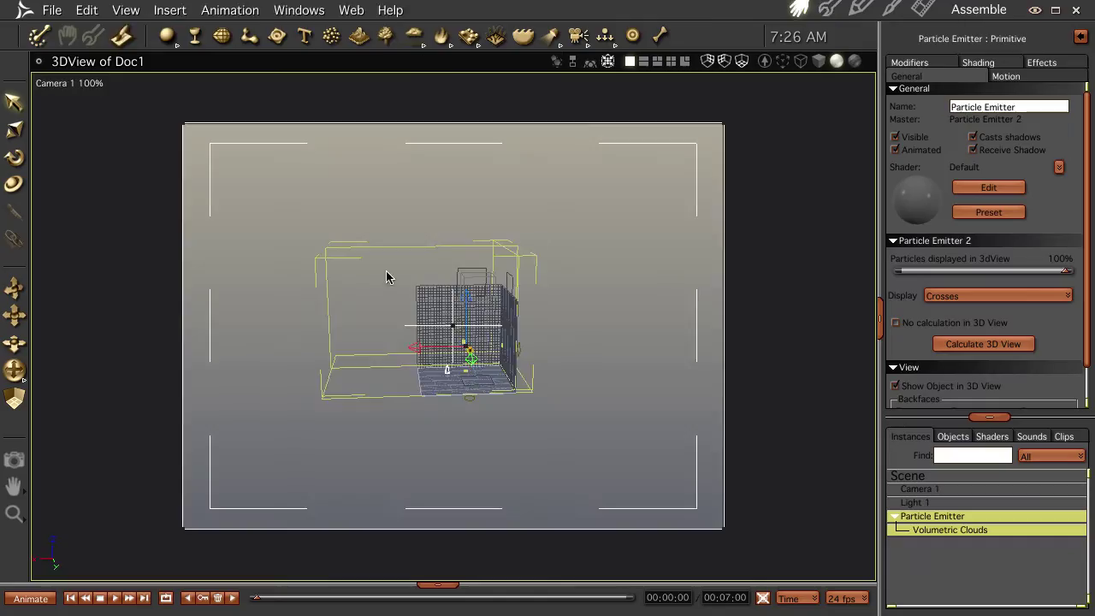
drag(403, 285, 428, 324)
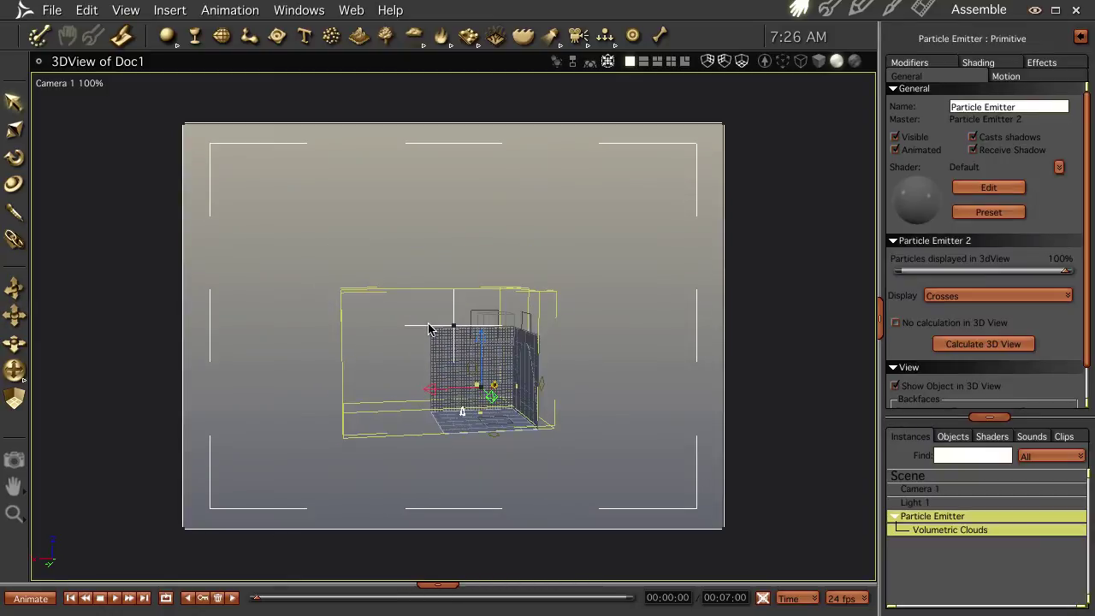
key(super+r)
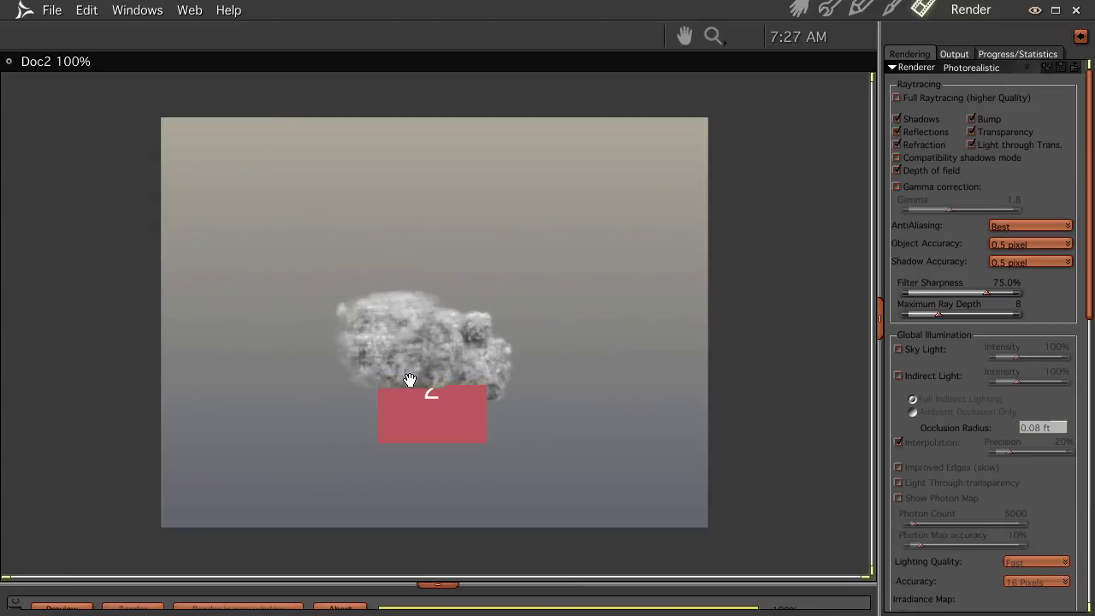
- Review the particle emitter's basic and advanced settings and return to the scene
click(800, 8)
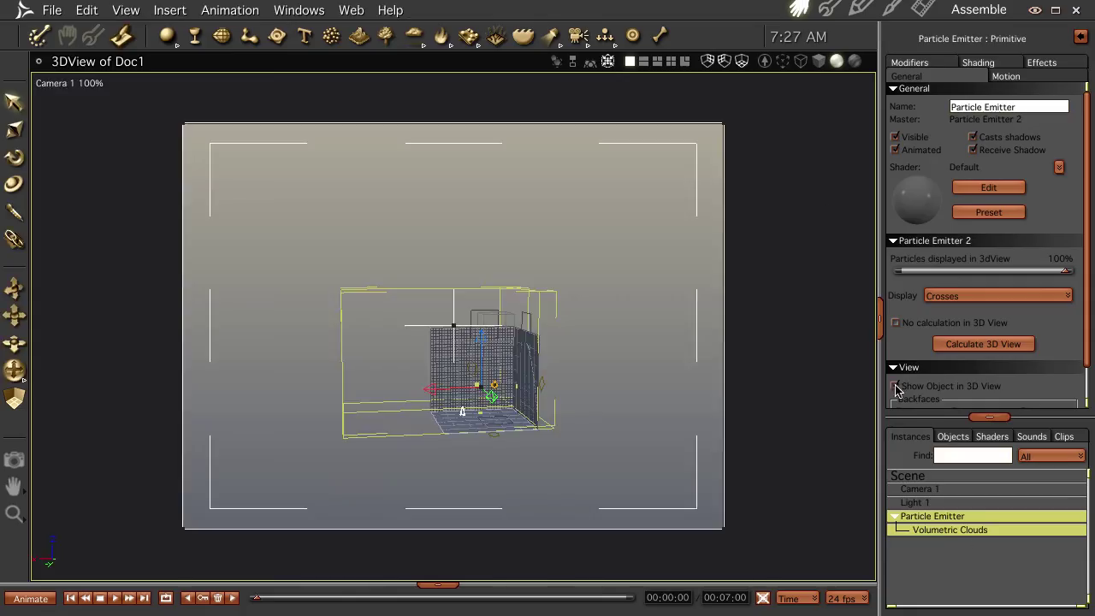
double_click(943, 519)
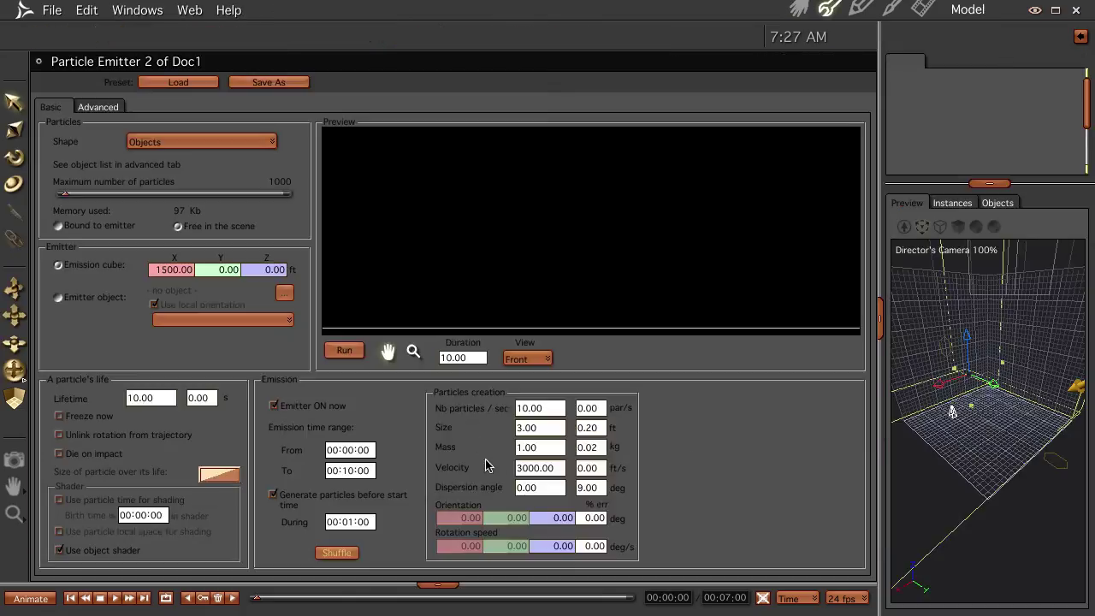
click(100, 109)
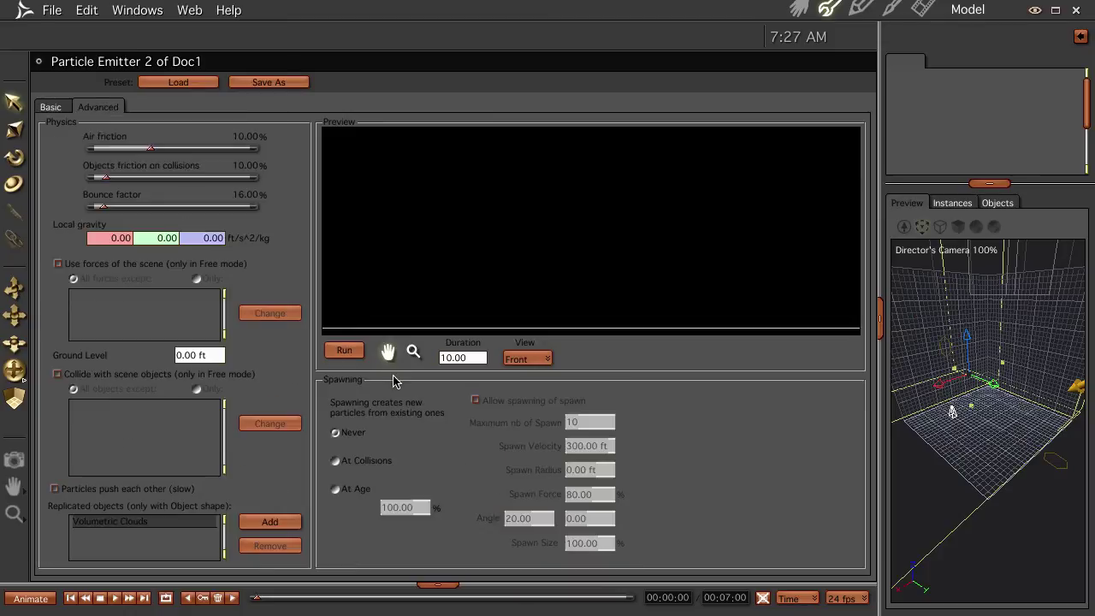
click(798, 10)
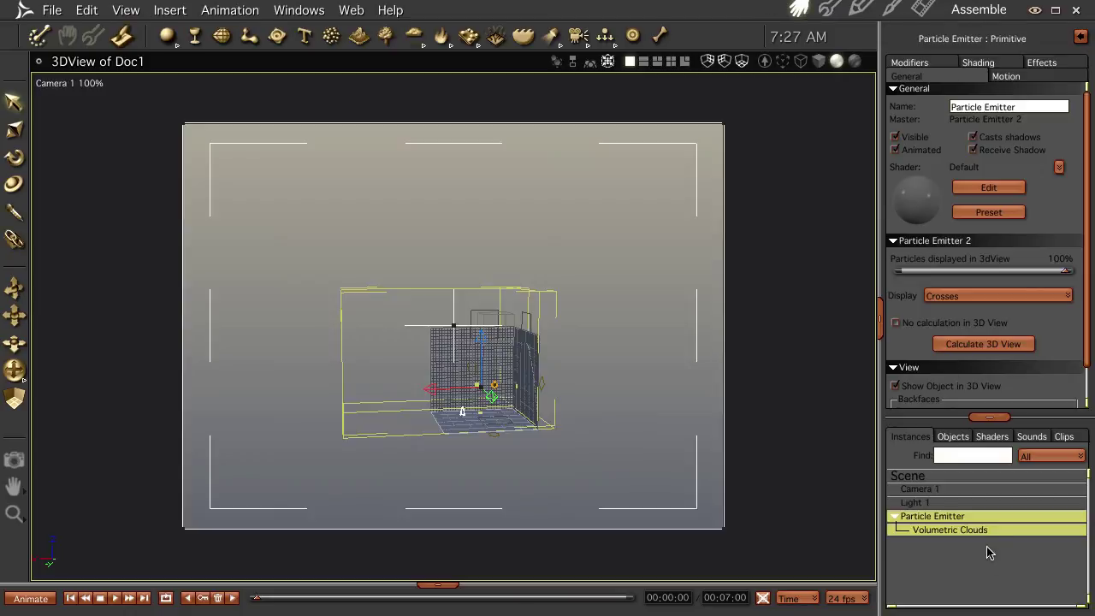
- Set the volumetric cloud's accuracy to Very High (Very Very Slow) and render the scene, returning to the 3D view when done
double_click(949, 530)
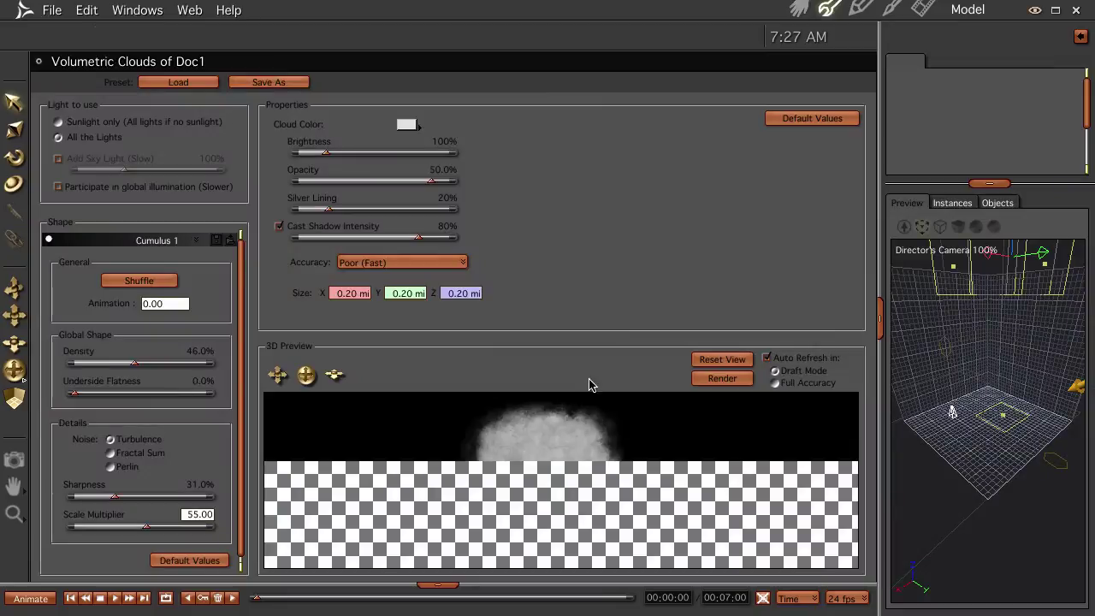
click(410, 265)
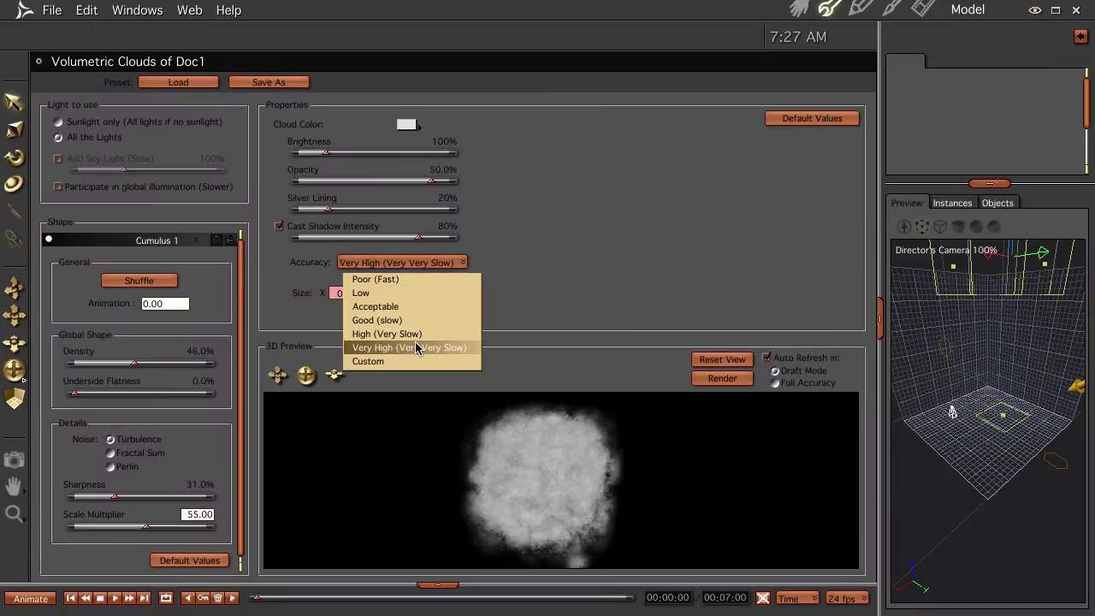
click(416, 348)
click(801, 9)
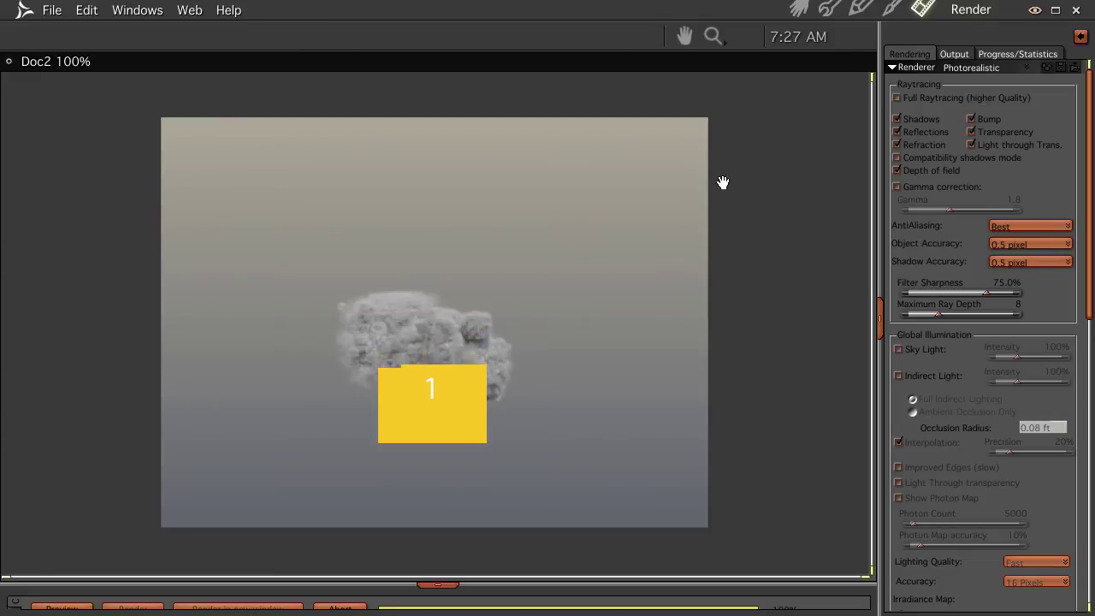
click(827, 10)
click(578, 361)
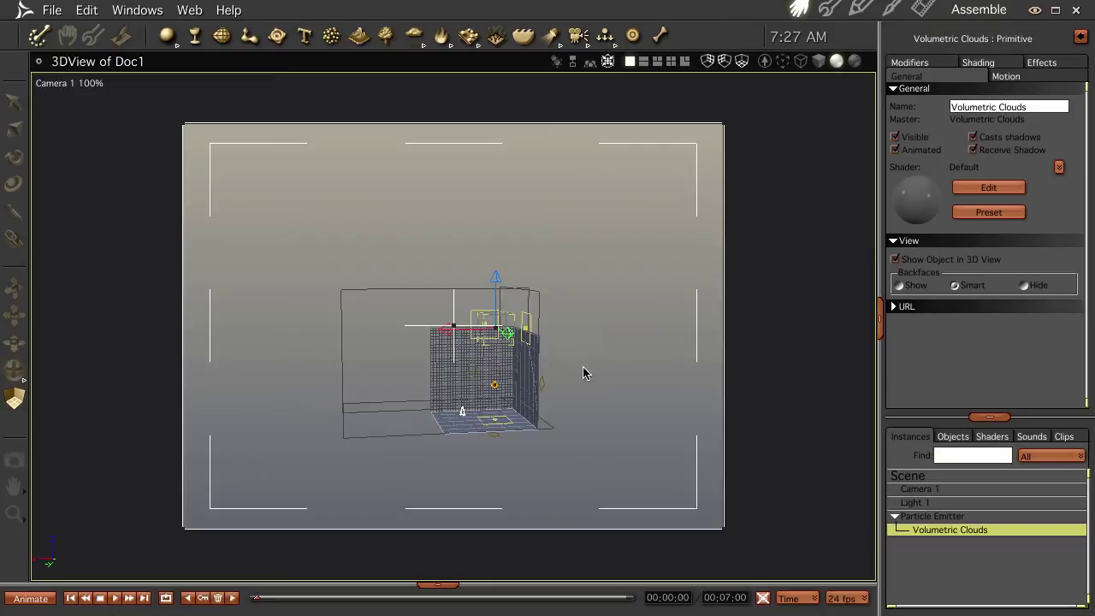
- Change the volumetric cloud's shape to Big Cumulus and return to the scene
double_click(929, 516)
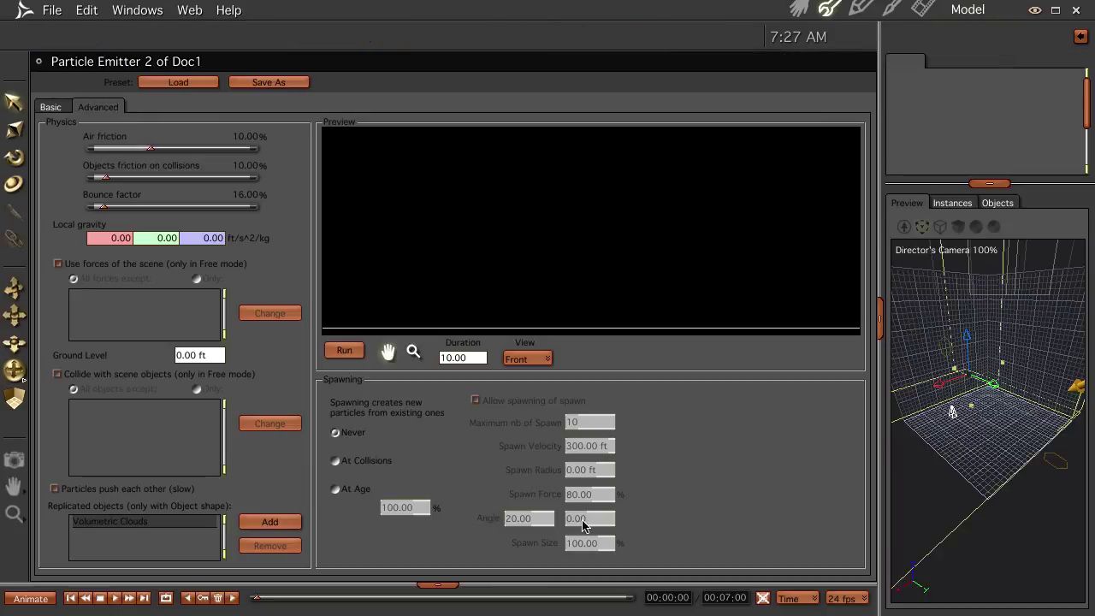
click(798, 10)
double_click(954, 528)
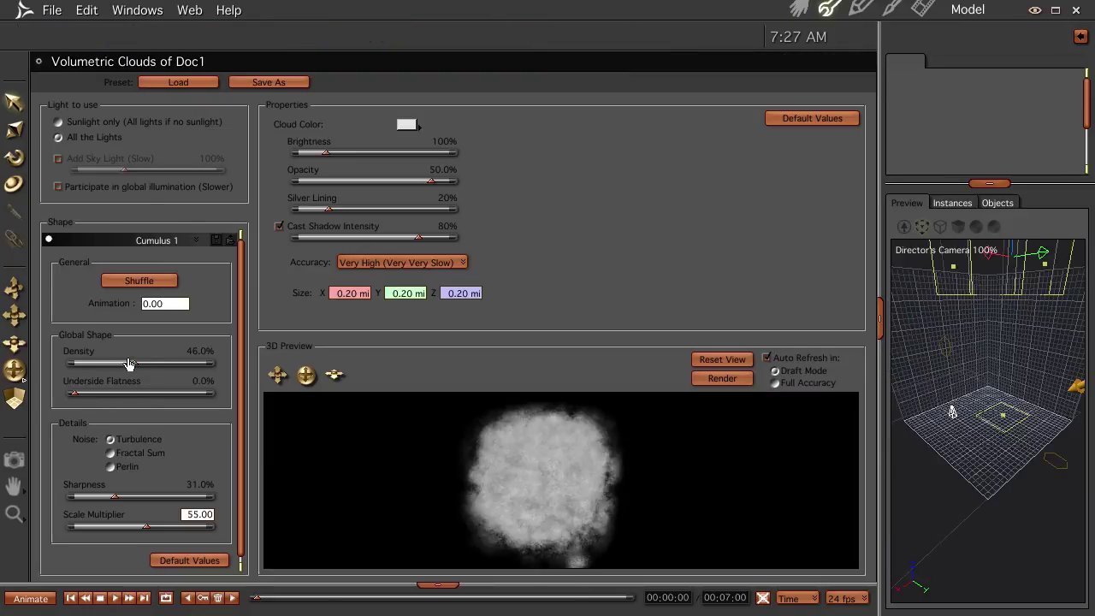
click(175, 244)
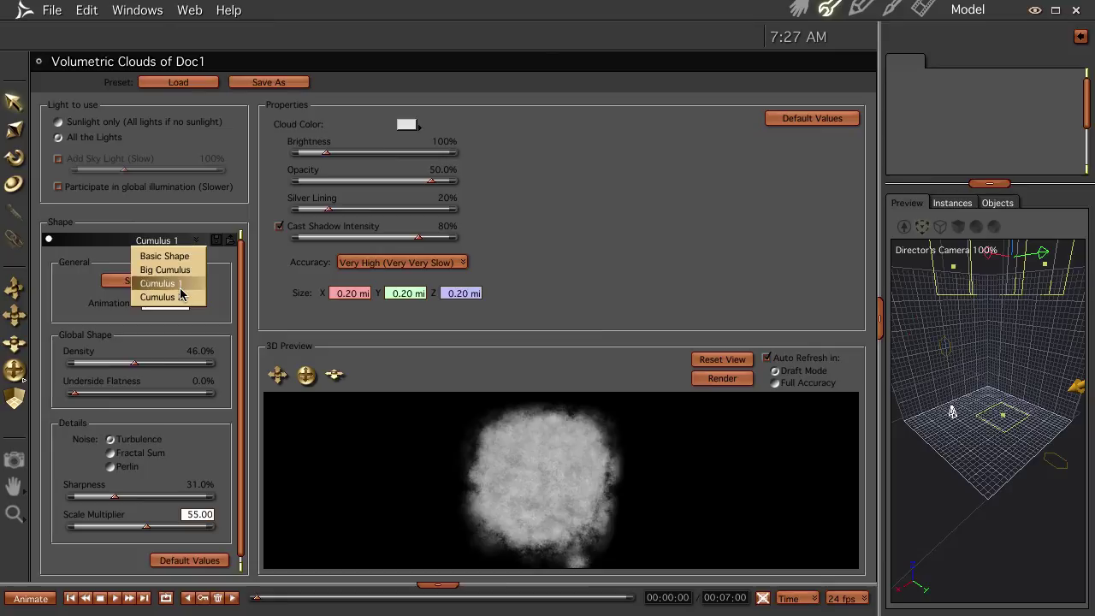
click(177, 268)
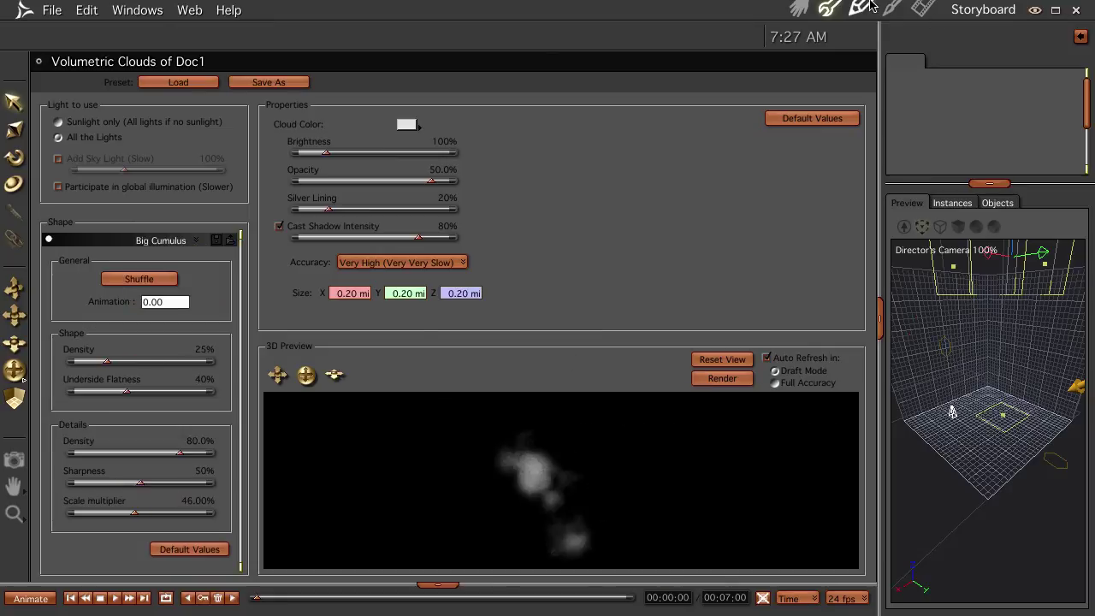
click(801, 12)
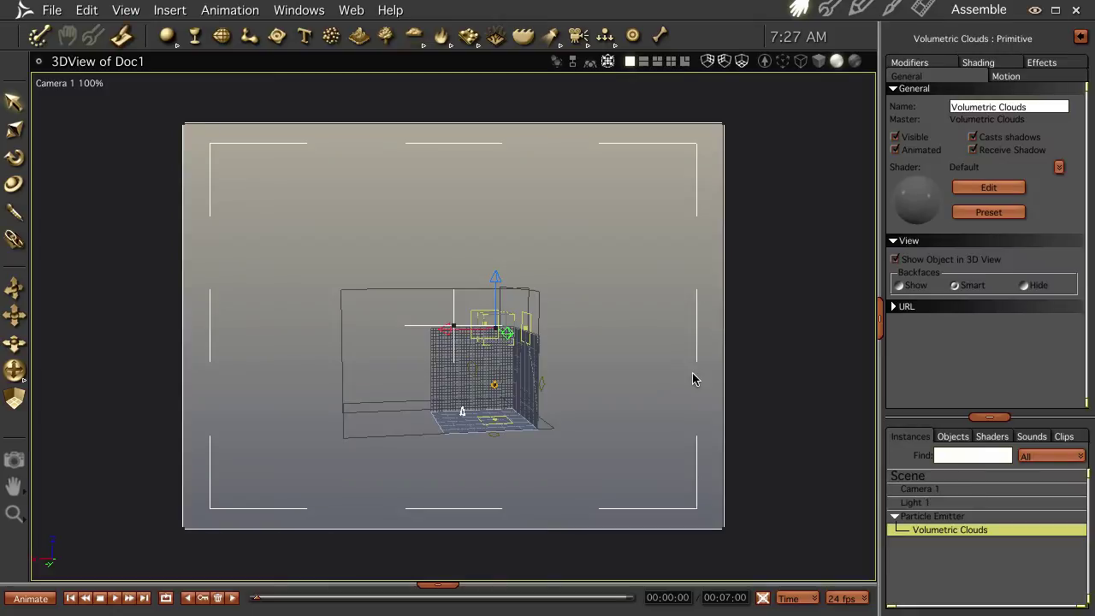
- Shuffle the particle emitter's random distribution and render the scene with the new cloud shape, returning to the 3D view when done
double_click(932, 517)
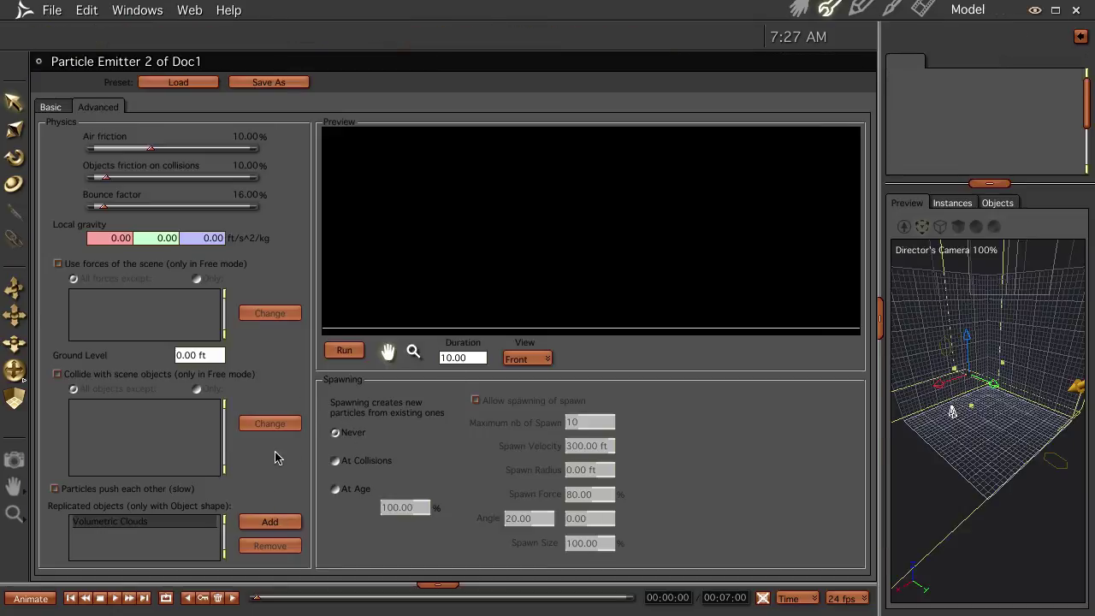
click(50, 107)
click(329, 553)
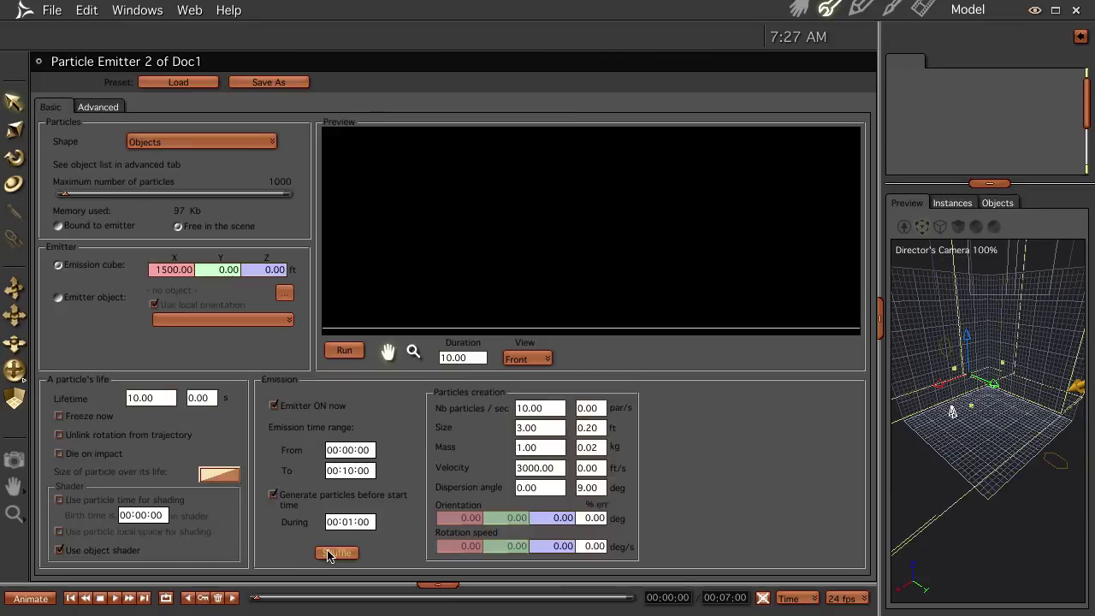
click(800, 10)
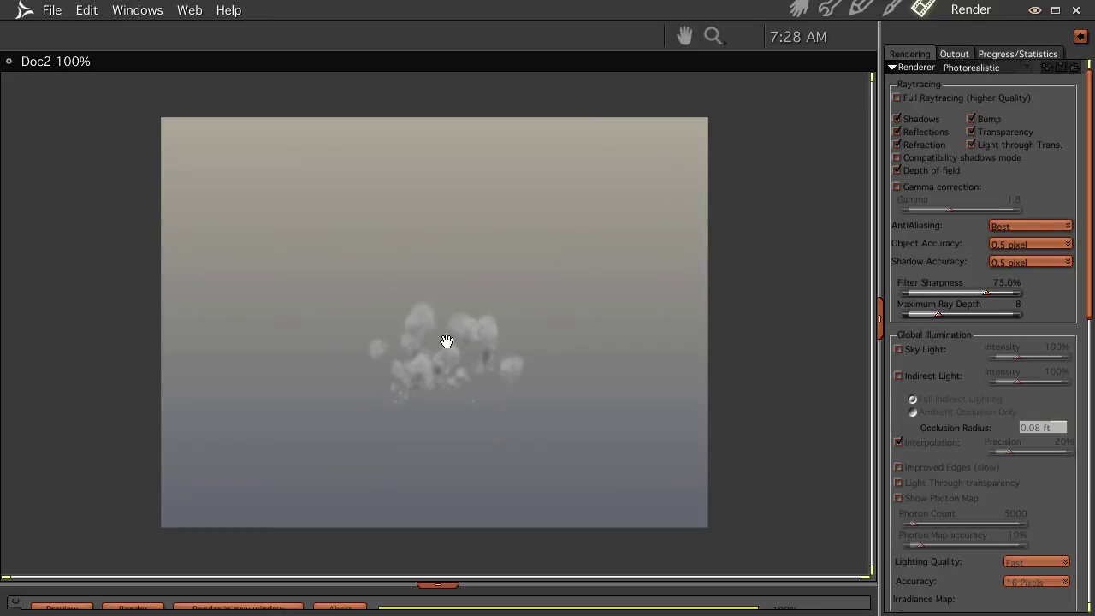
click(798, 9)
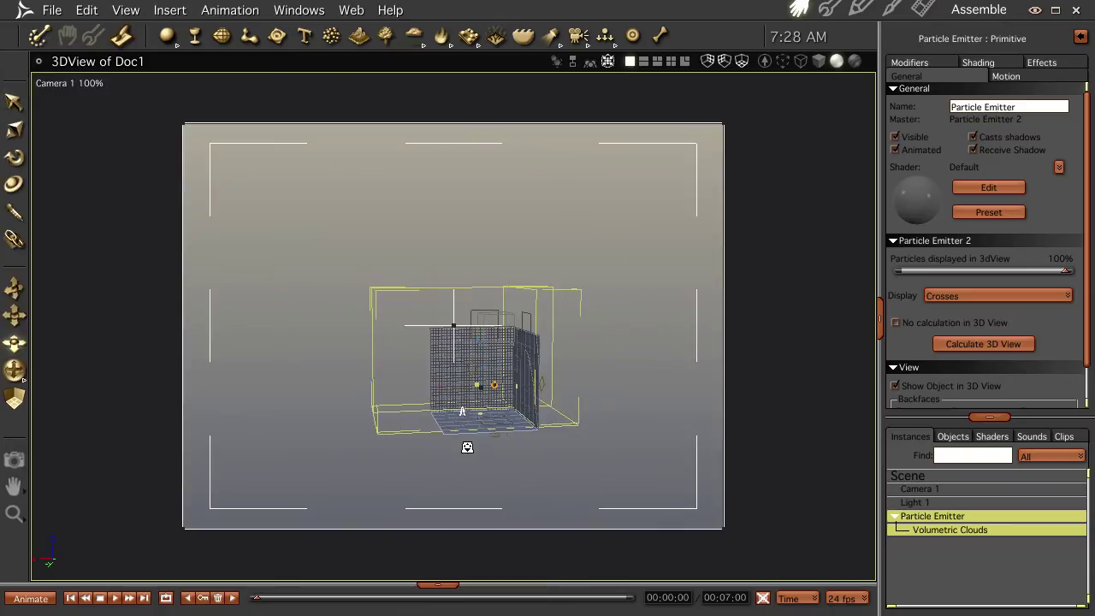
- Move Camera 1 closer so the emitter fills more of the frame, and render the scene
drag(467, 451, 395, 184)
drag(591, 484, 541, 243)
drag(575, 395, 583, 237)
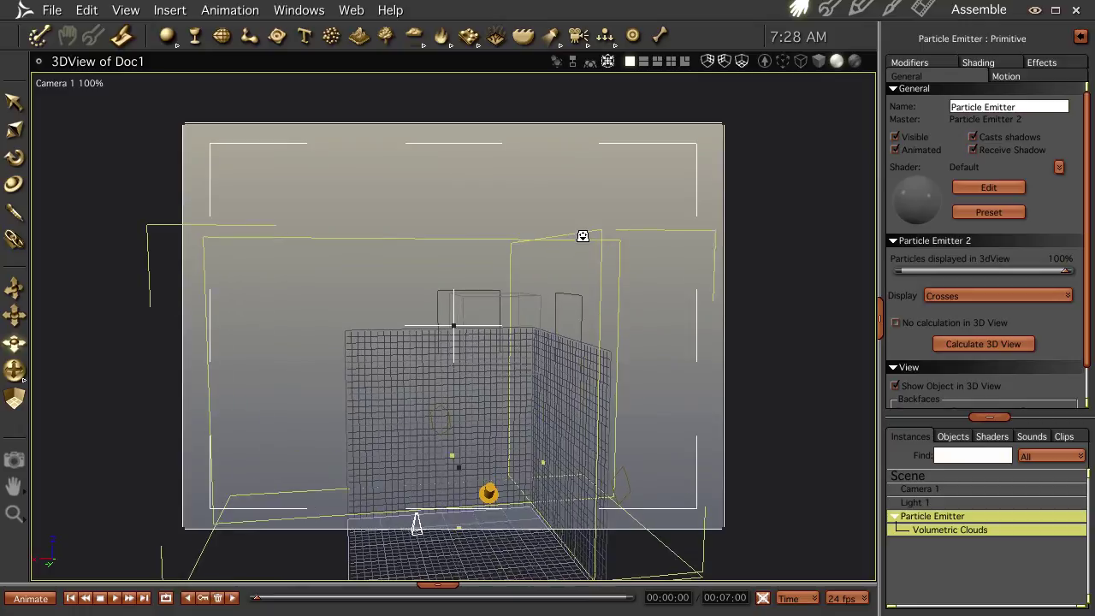
drag(562, 283, 543, 195)
key(ctrl+r)
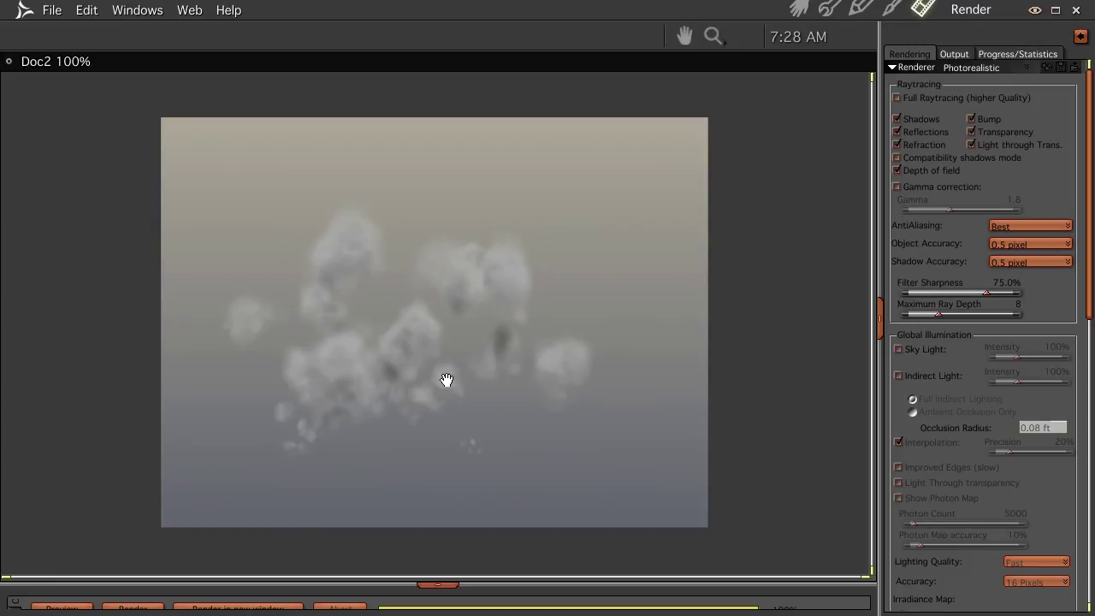
click(797, 9)
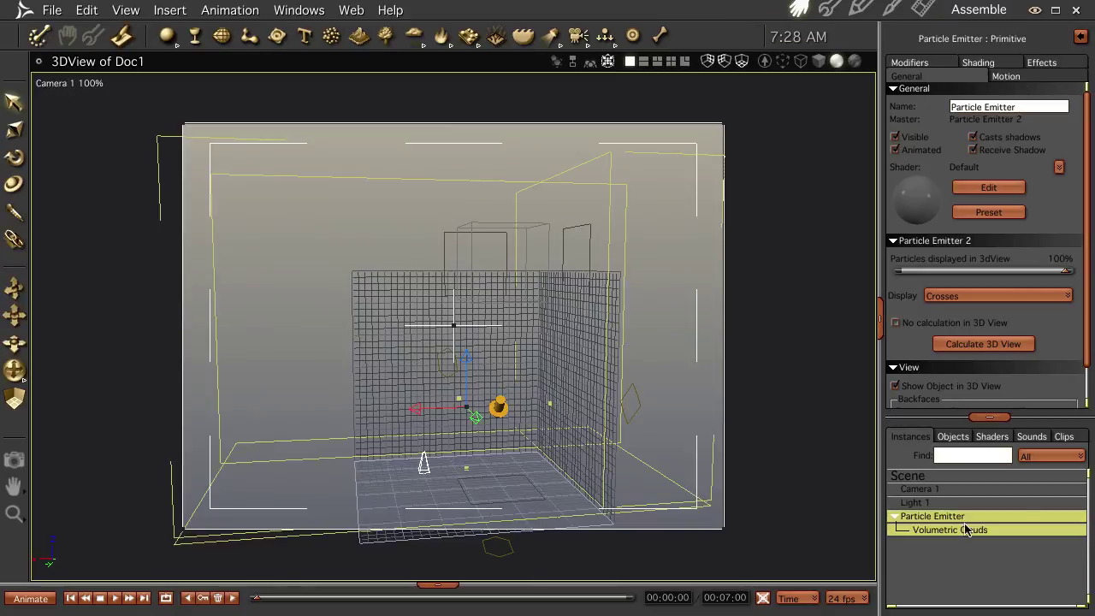
- Unlink particle rotation from the trajectory and set the particle orientation to 20 in X and Y with 100% error
double_click(930, 517)
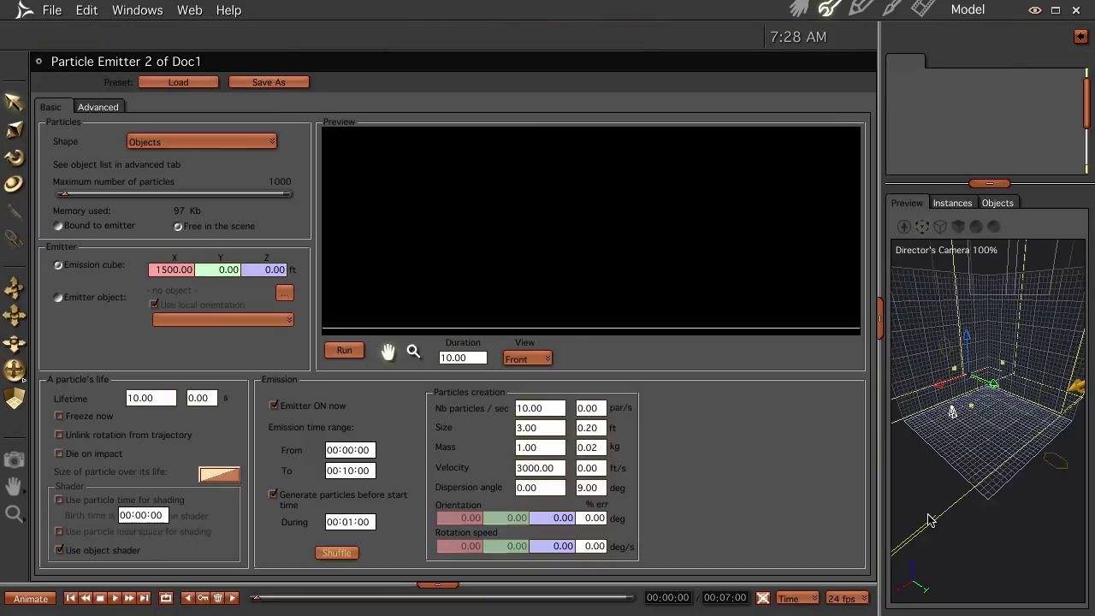
click(60, 437)
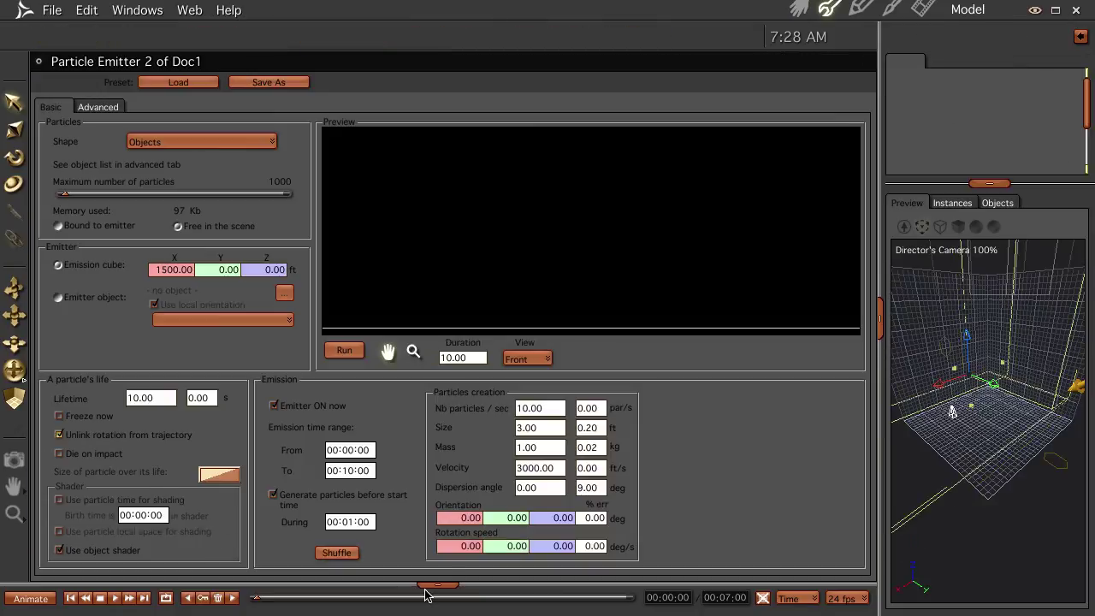
click(583, 517)
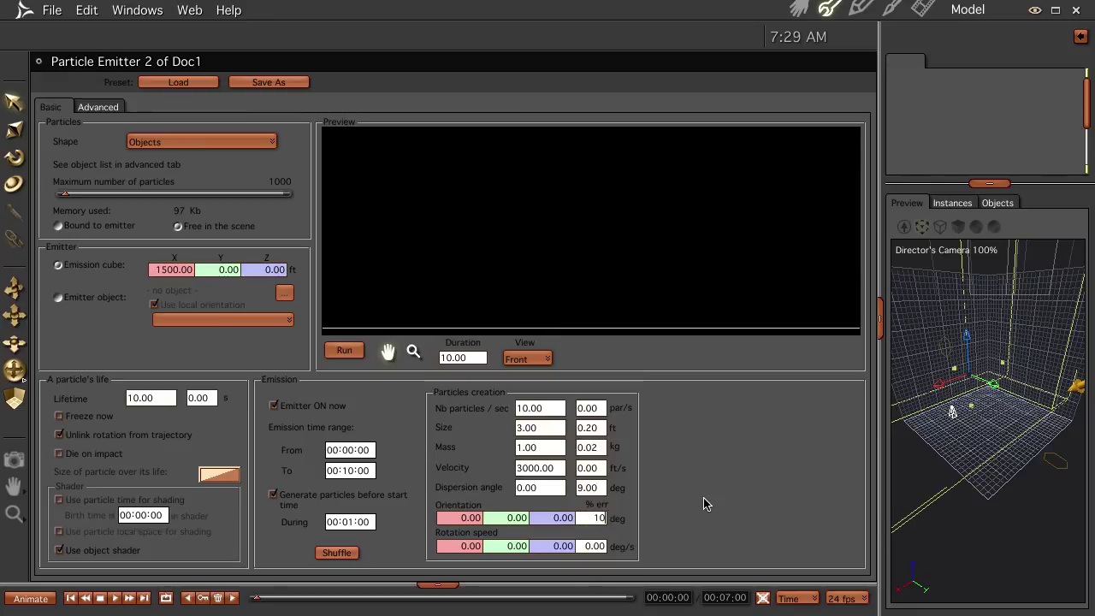
click(462, 518)
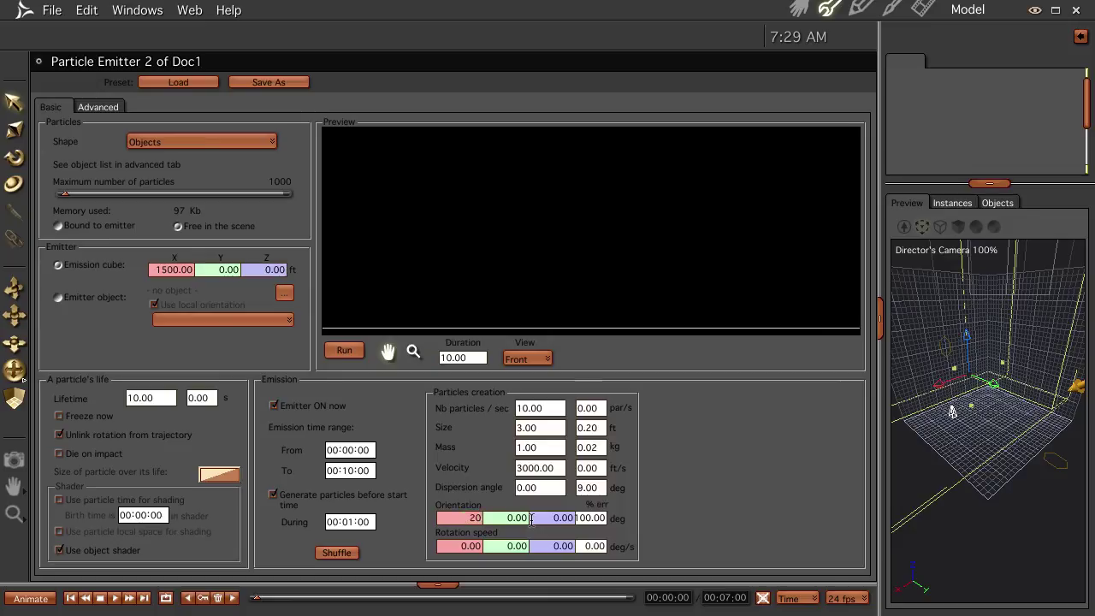
key(Tab)
click(500, 519)
text(20)
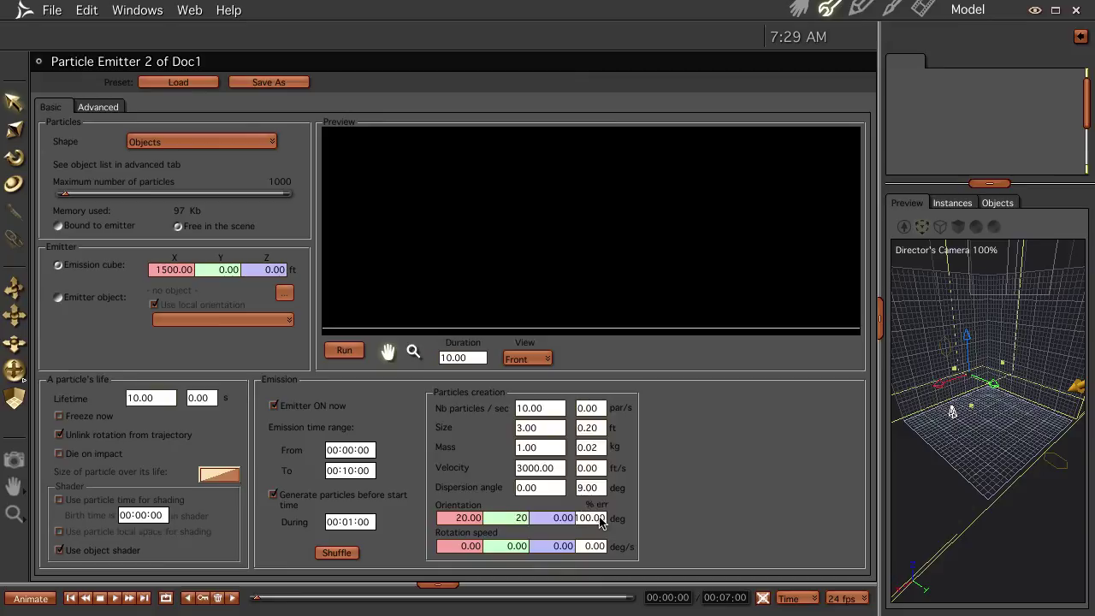
key(Tab)
click(798, 9)
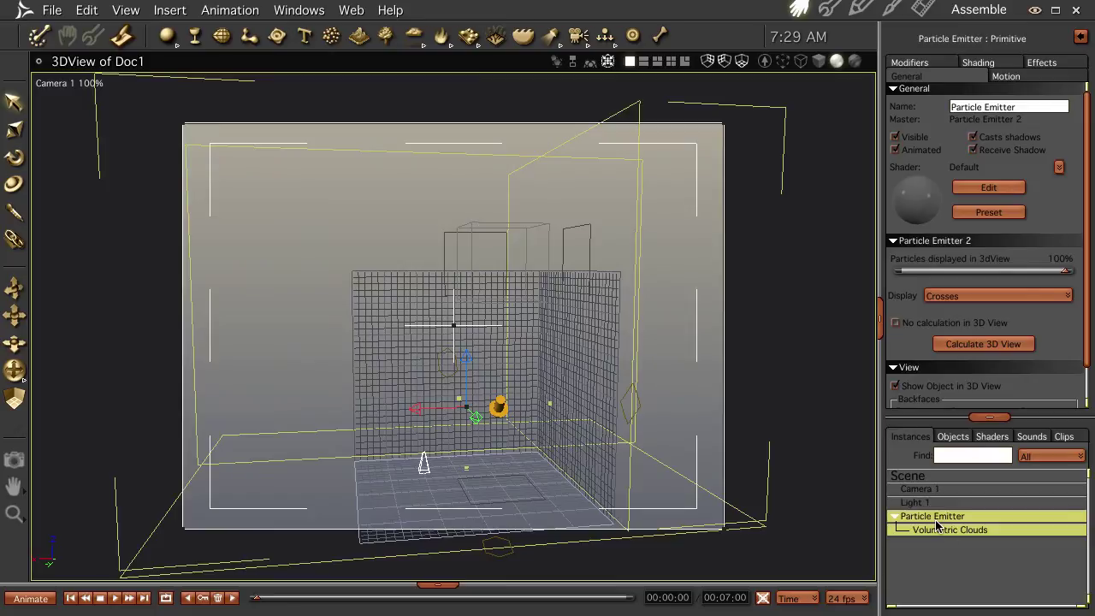
- Move the hot points of the volumetric cloud and the particle emitter to their object centers and render the scene
click(938, 531)
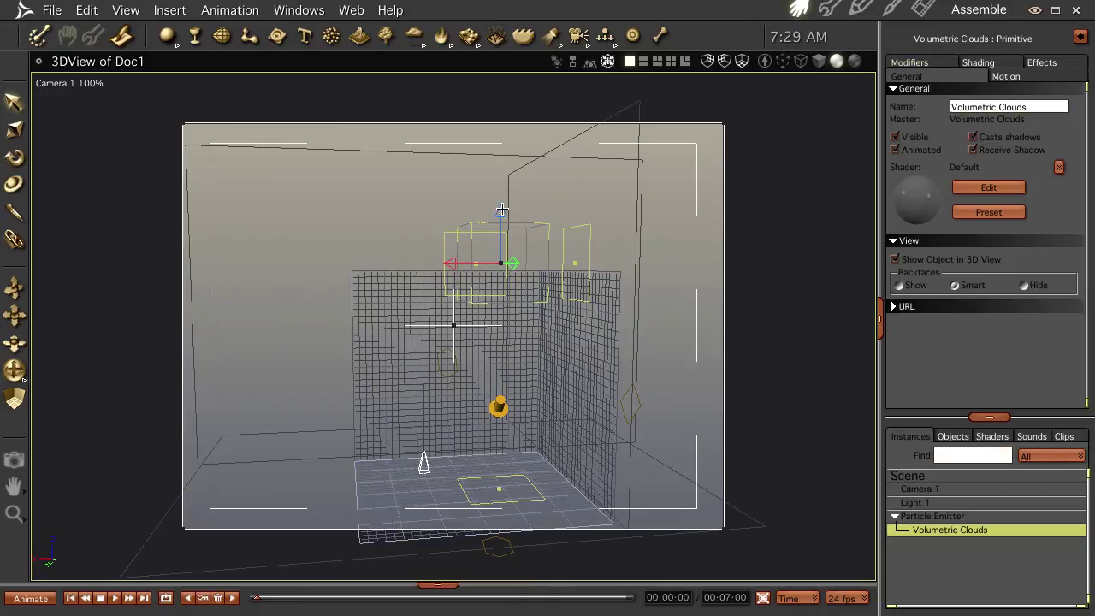
click(1006, 77)
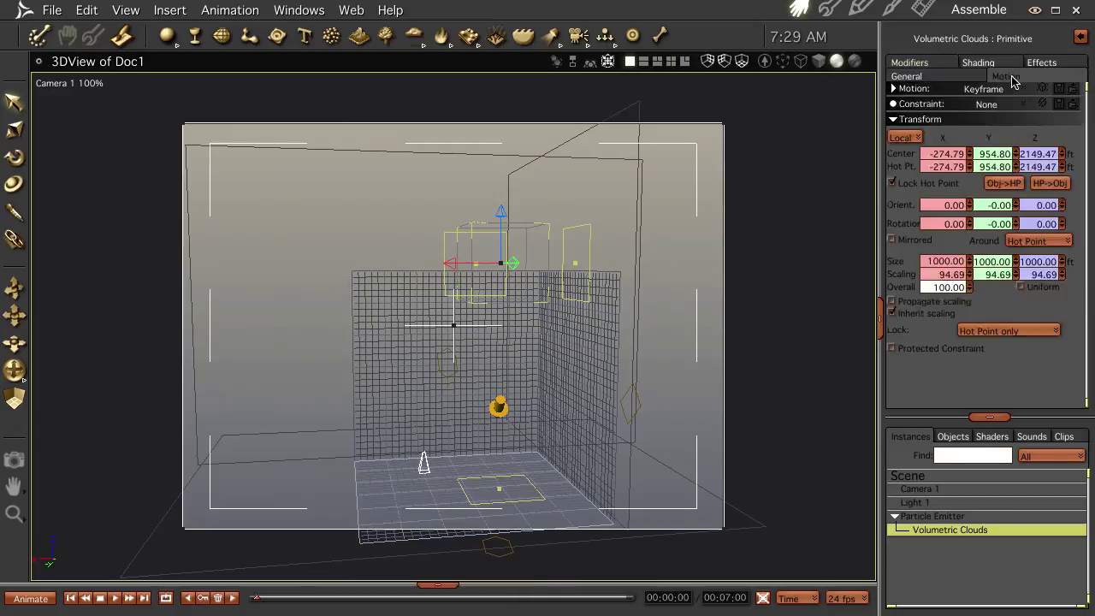
click(1047, 184)
click(915, 518)
click(1049, 183)
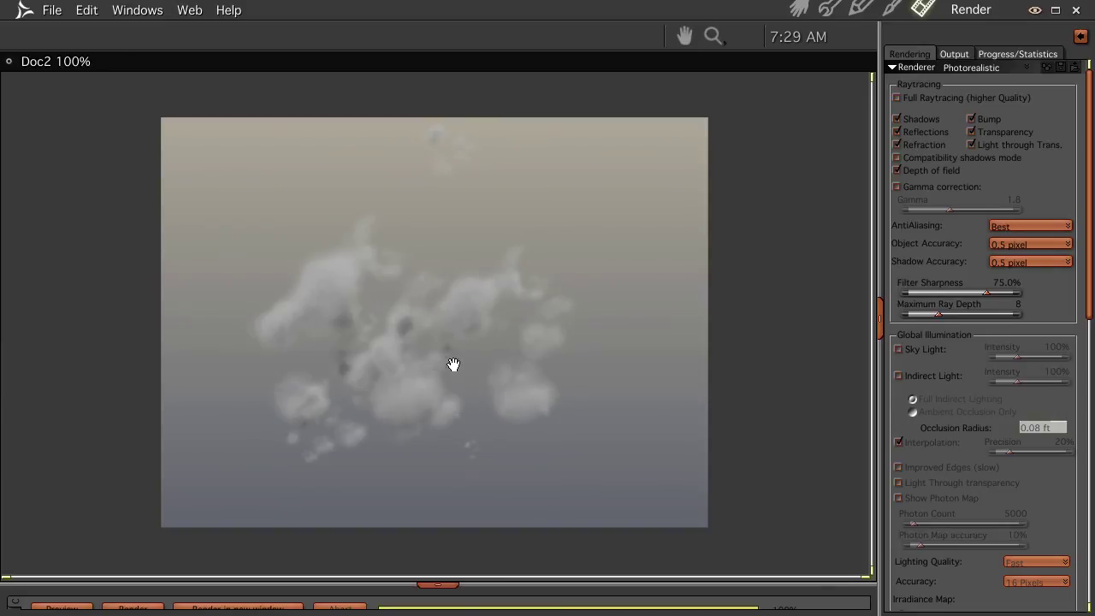
click(797, 9)
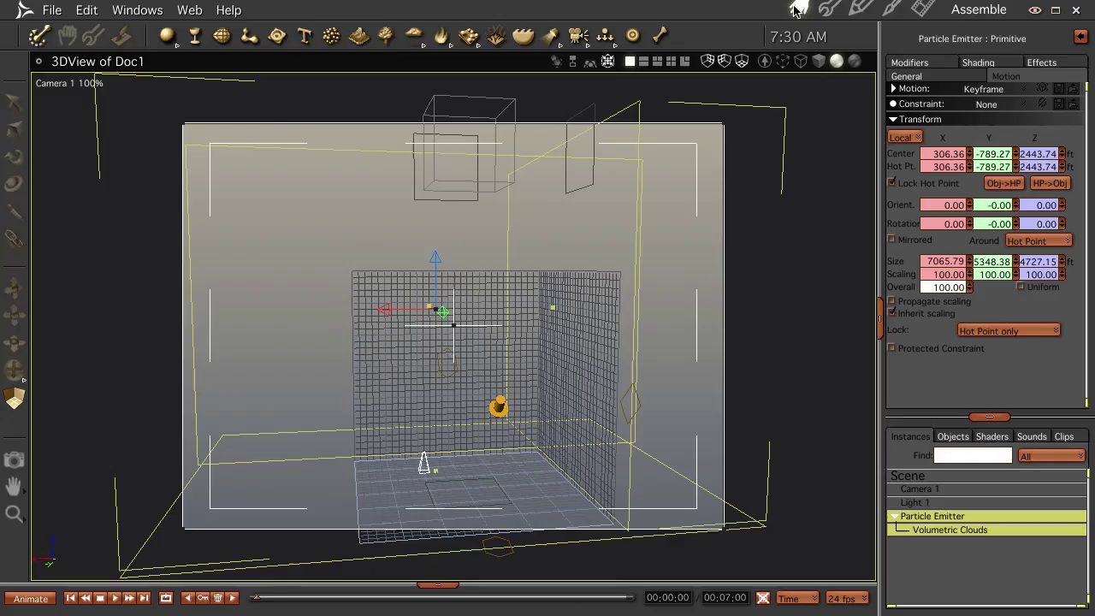
- Pull Camera 1 back and orbit it around the emitter, check the emitter's basic settings, and render the scene
key(v)
drag(426, 259, 463, 435)
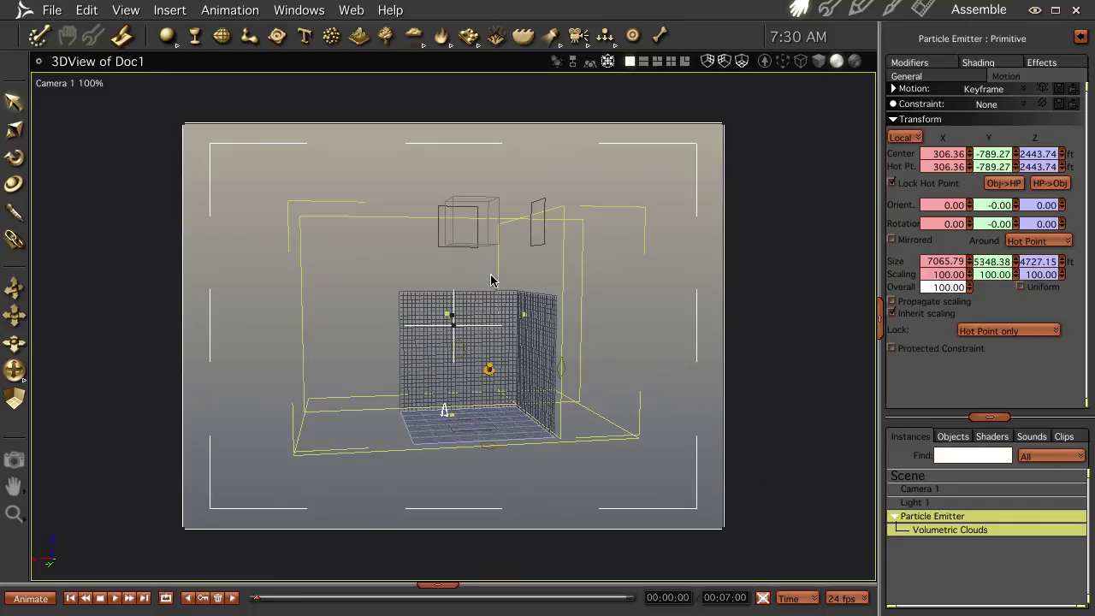
mouse_move(441, 230)
mouse_down()
mouse_move(521, 269)
mouse_move(570, 268)
mouse_move(413, 239)
mouse_move(441, 239)
mouse_up()
click(936, 530)
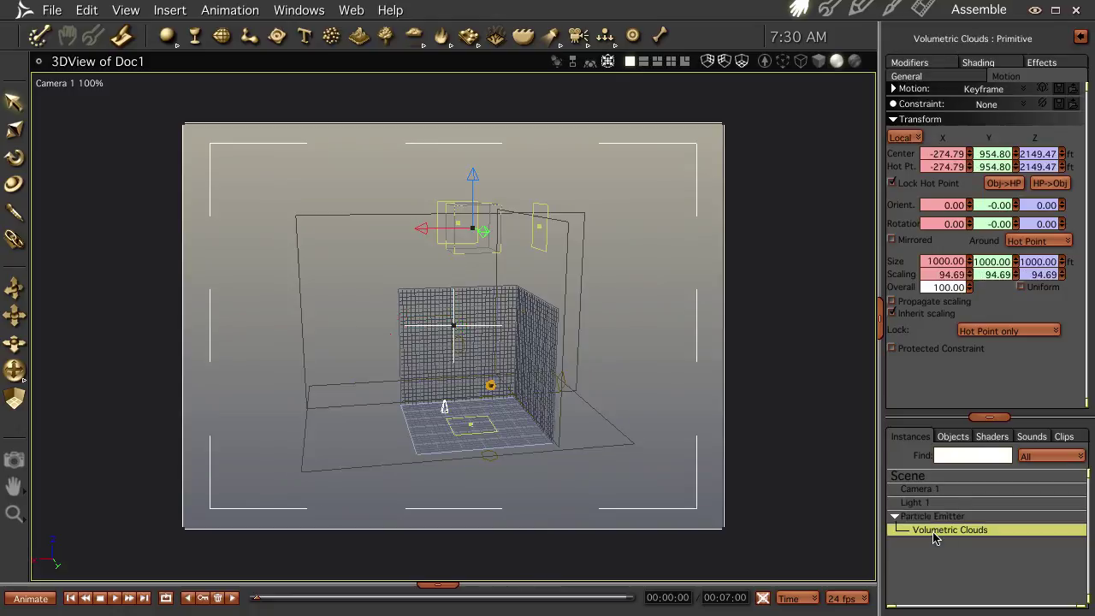
click(932, 517)
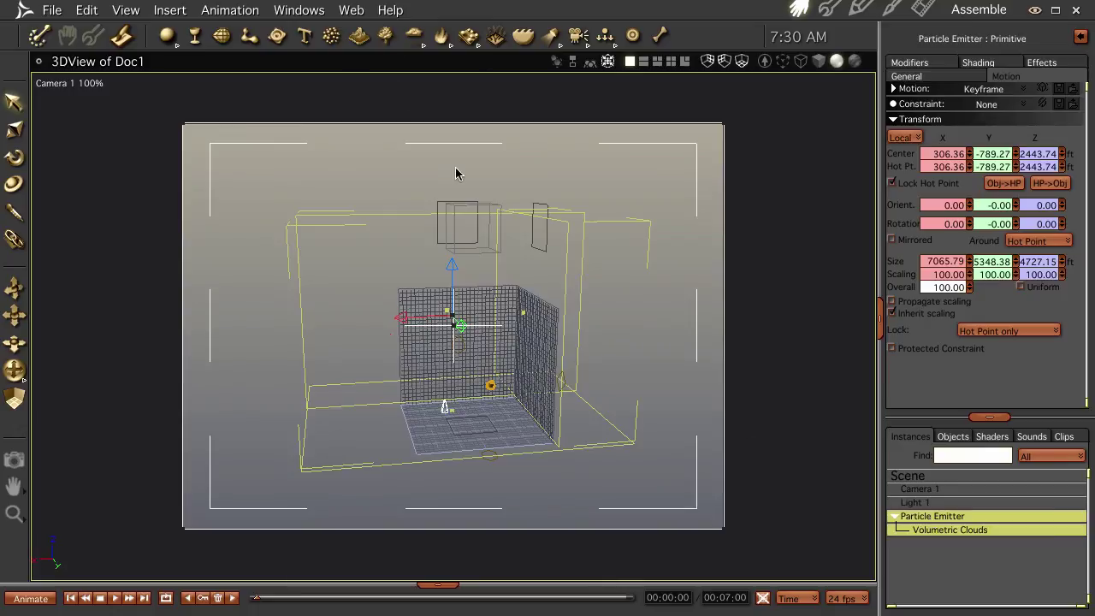
double_click(919, 518)
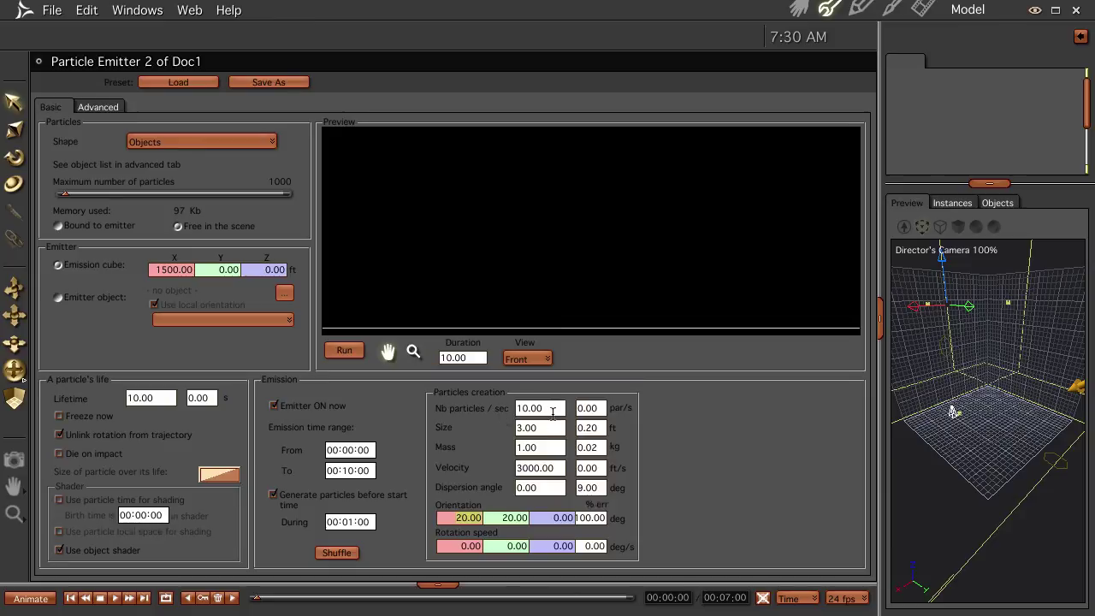
click(798, 9)
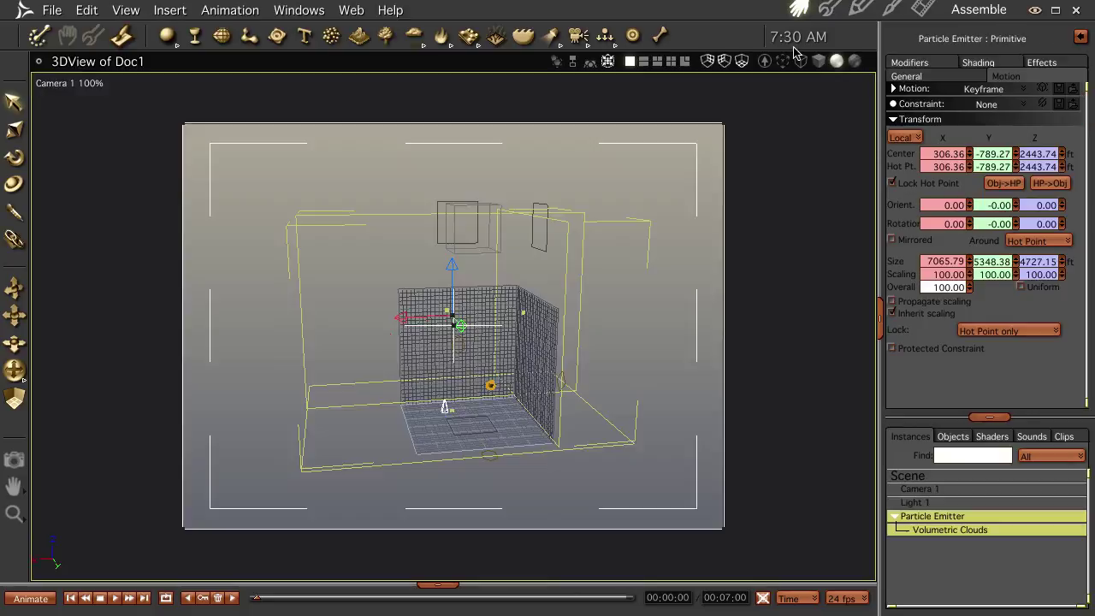
drag(552, 361, 571, 343)
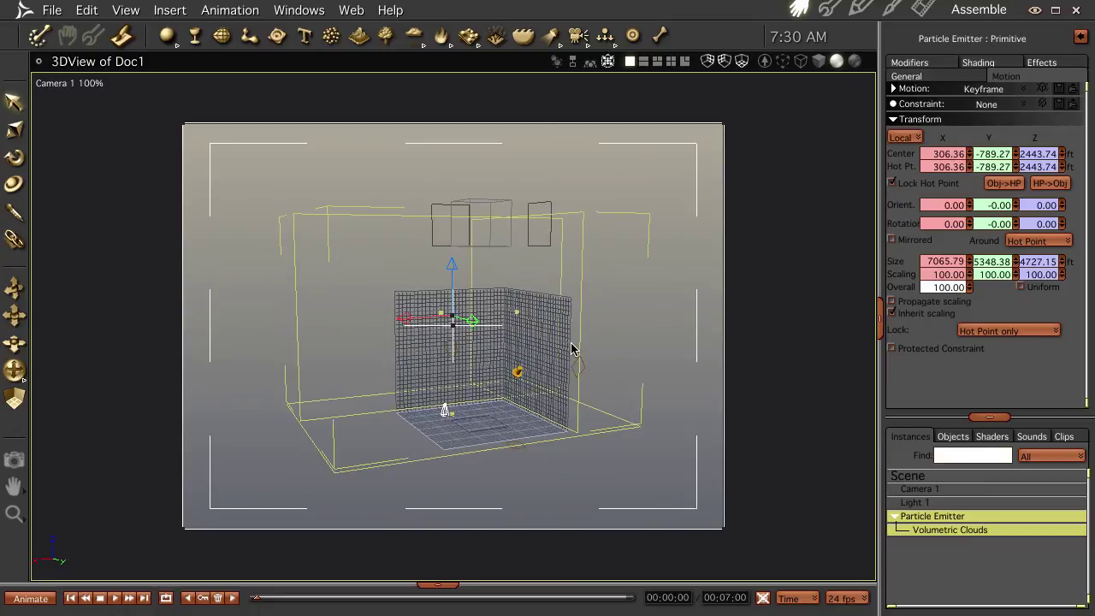
key(super+r)
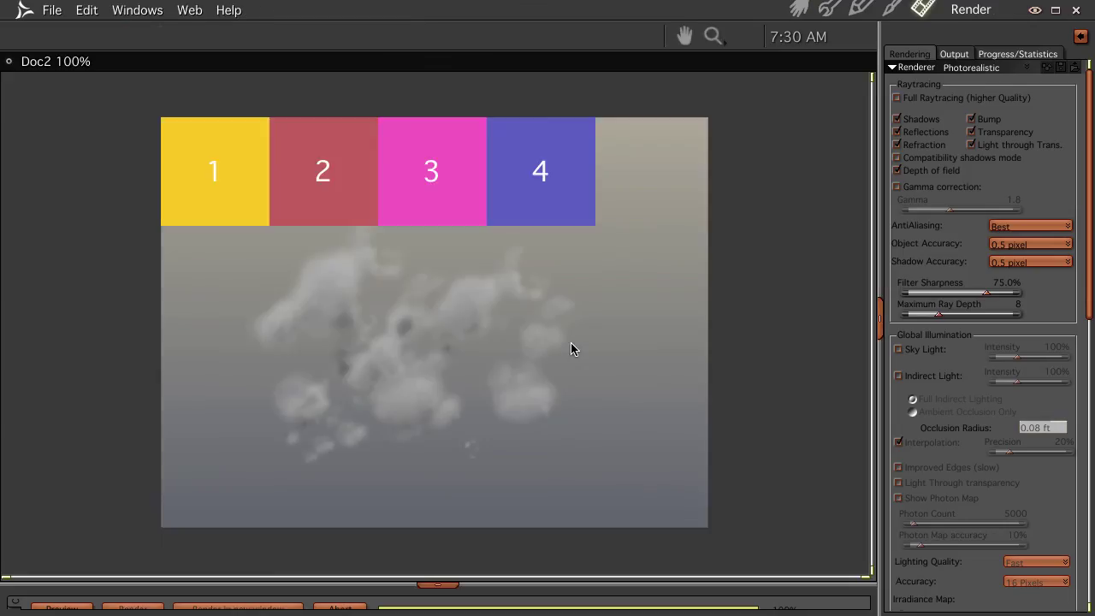